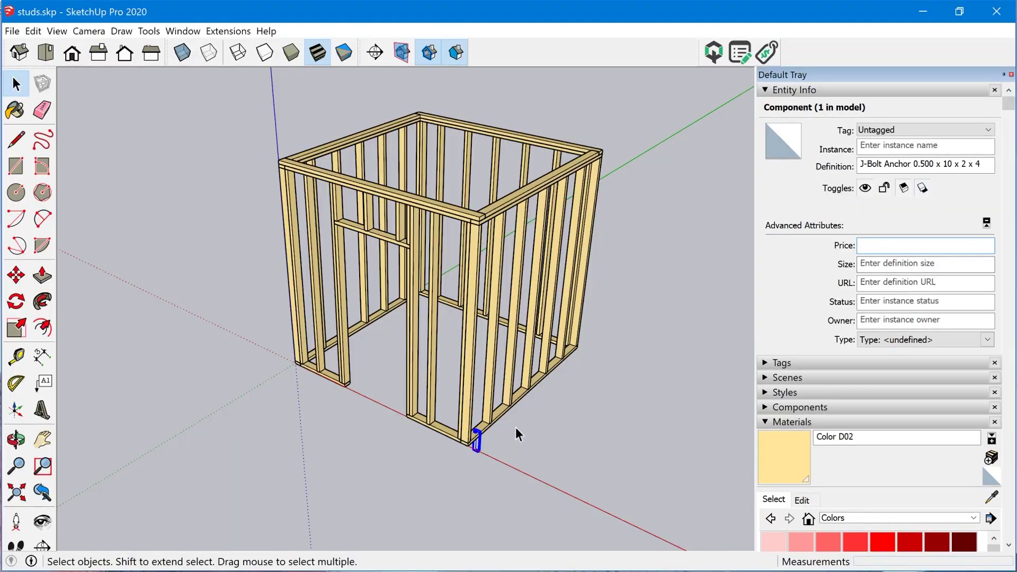
# Select the J-Bolt Anchor and orbit to a front-on view of the stud frame.
pyautogui.scroll(5, 473, 446)
pyautogui.scroll(2, 473, 445)
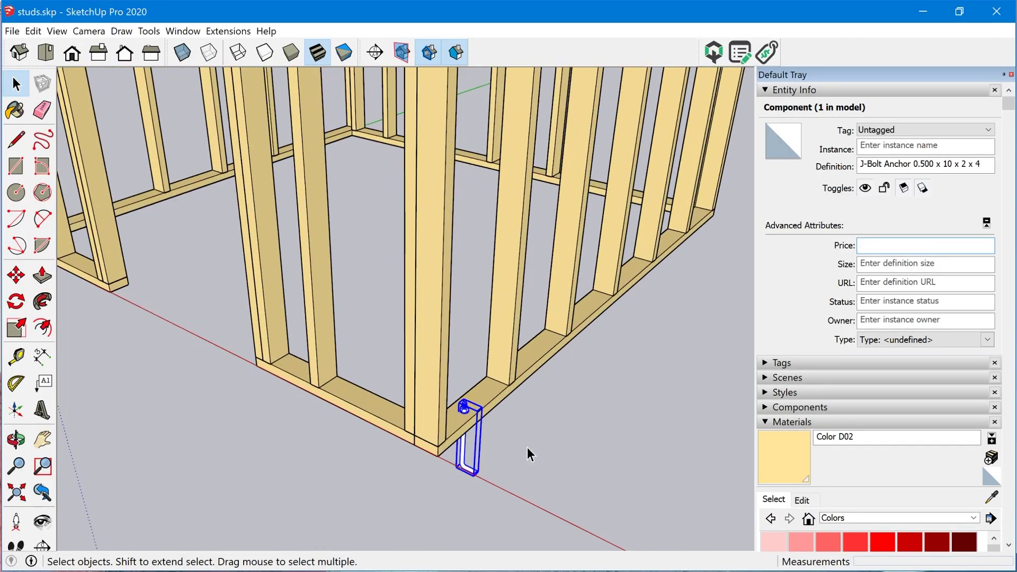
pyautogui.click(529, 447)
pyautogui.scroll(4, 458, 451)
pyautogui.click(467, 403)
pyautogui.scroll(-10, 429, 453)
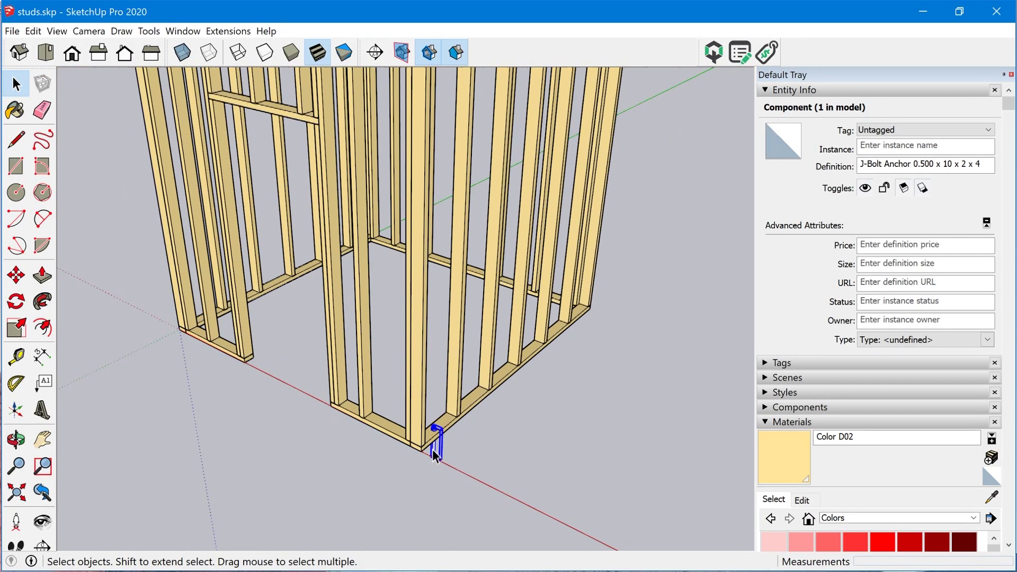
pyautogui.moveTo(604, 318); pyautogui.dragTo(508, 374, button='middle')
pyautogui.moveTo(466, 345); pyautogui.dragTo(517, 365, button='middle')
pyautogui.moveTo(559, 476); pyautogui.dragTo(500, 453, button='middle')
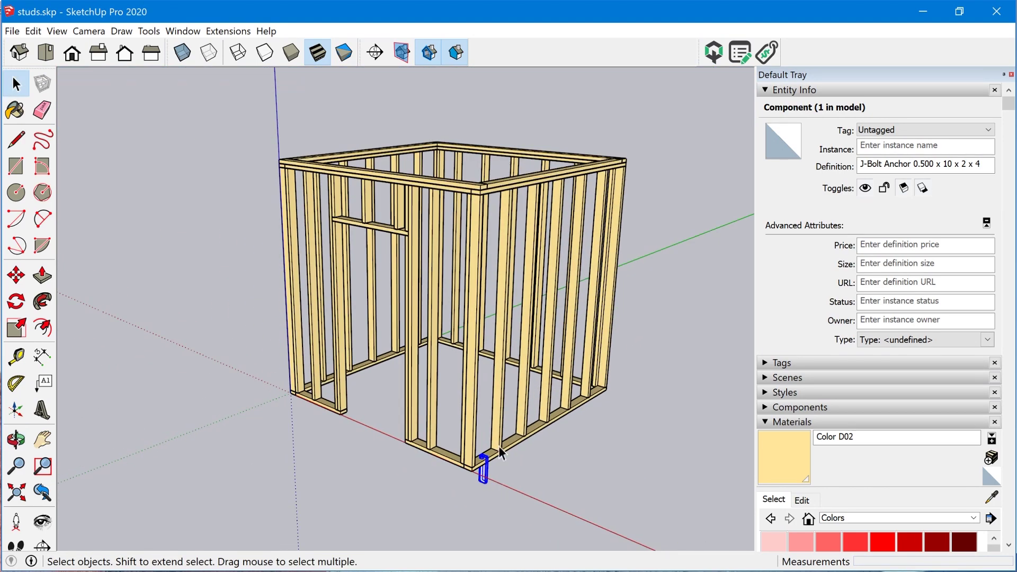
pyautogui.moveTo(482, 330); pyautogui.dragTo(419, 402, button='middle')
# Enter 5.00 as the J-Bolt Anchor's Price in Entity Info, then deselect it.
pyautogui.click(901, 245)
pyautogui.write('5.')
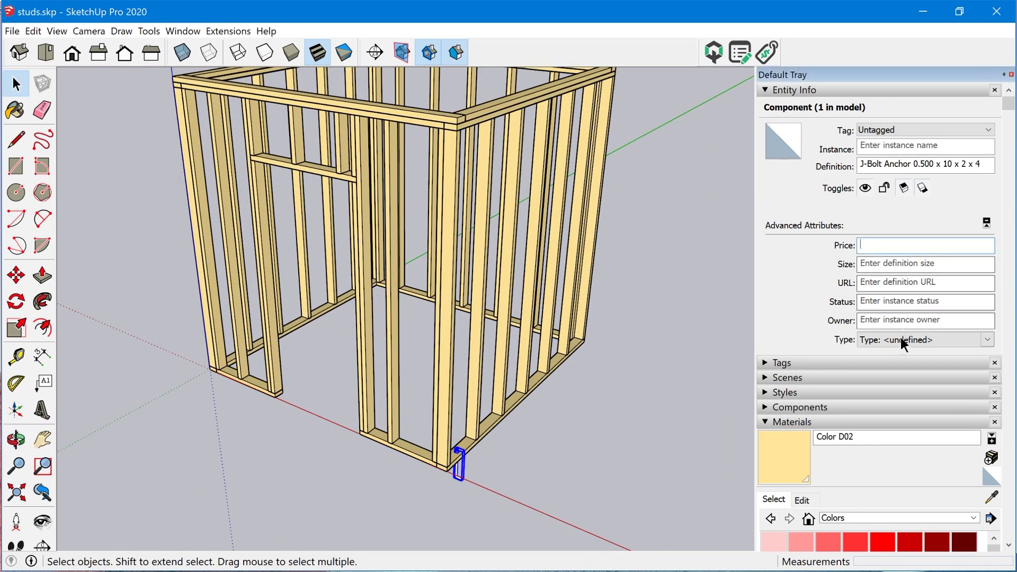
pyautogui.press('Tab')
pyautogui.click(613, 385)
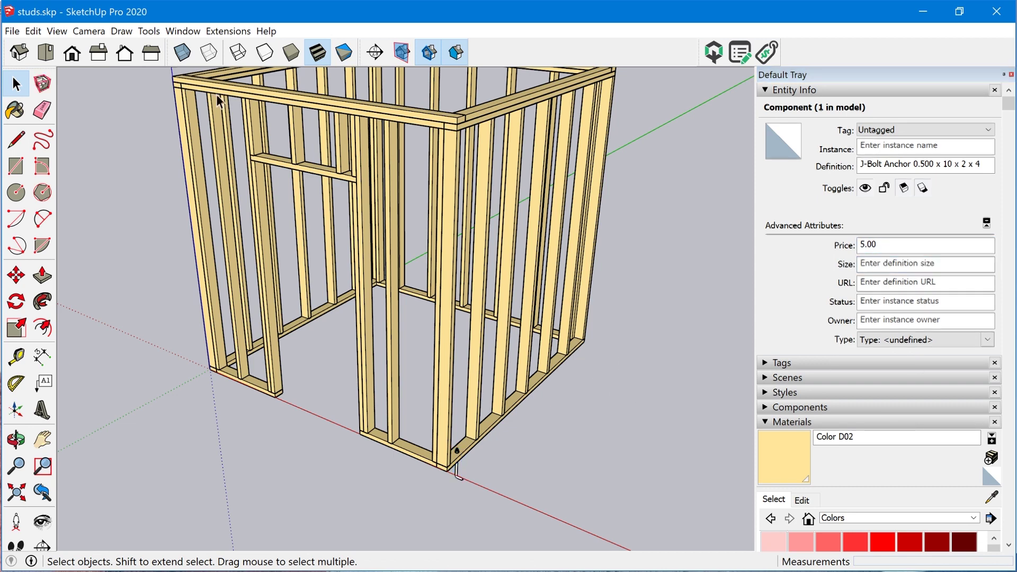
pyautogui.click(19, 34)
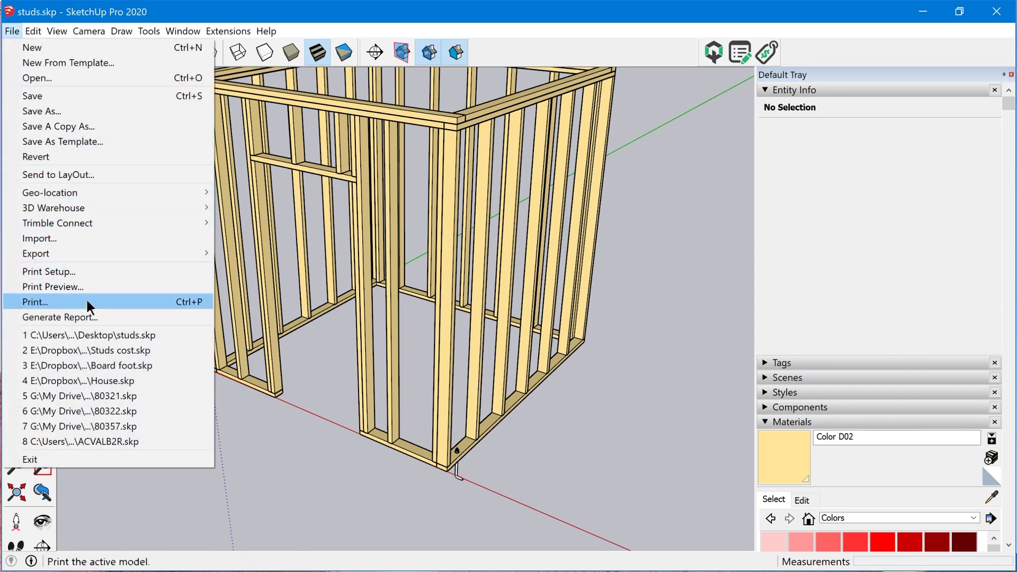
# Create a new report template grouped by Entity Name.
pyautogui.click(98, 316)
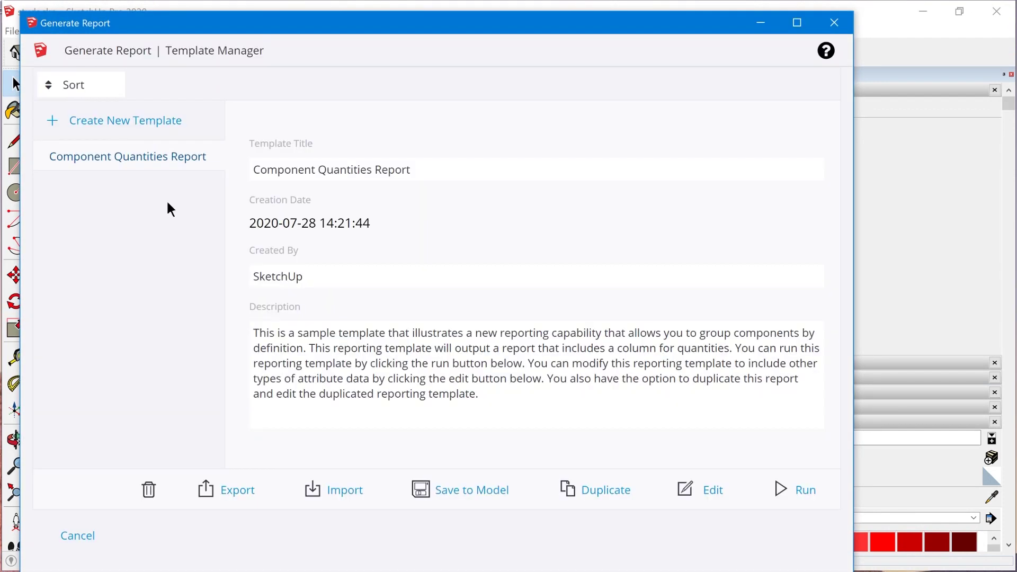
pyautogui.click(124, 120)
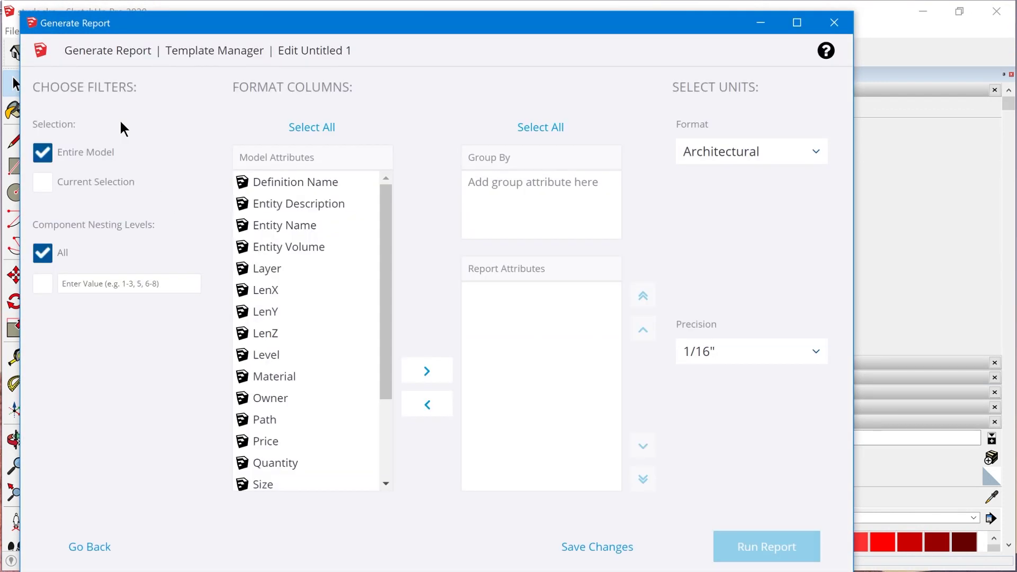
pyautogui.click(311, 227)
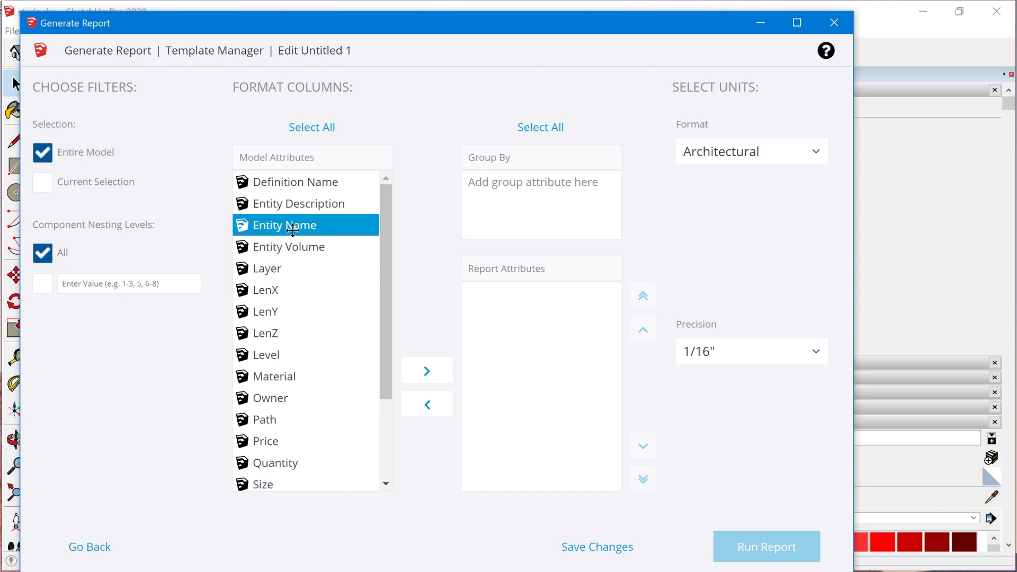
pyautogui.moveTo(295, 232); pyautogui.dragTo(503, 199)
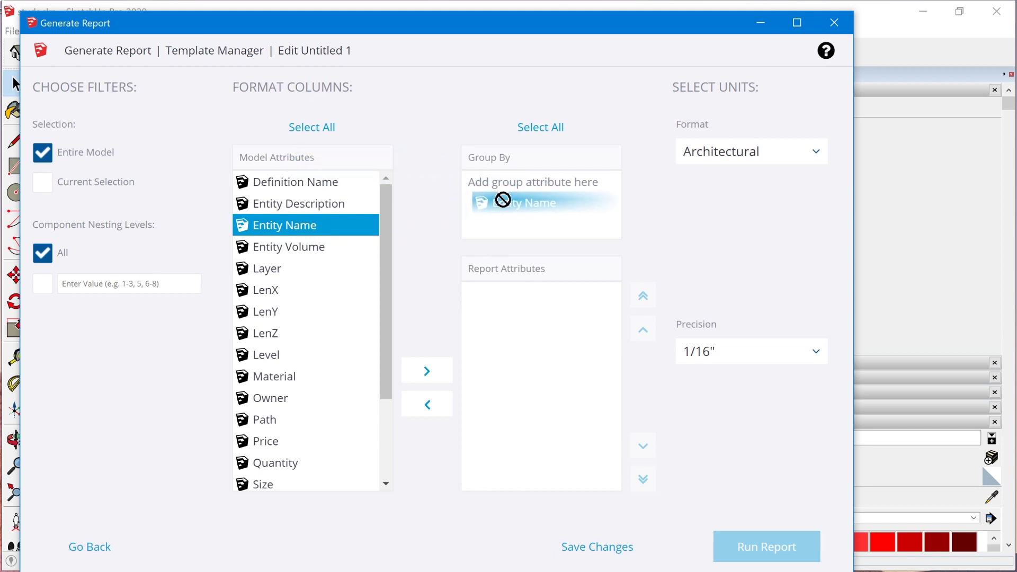
pyautogui.moveTo(503, 200); pyautogui.dragTo(504, 202)
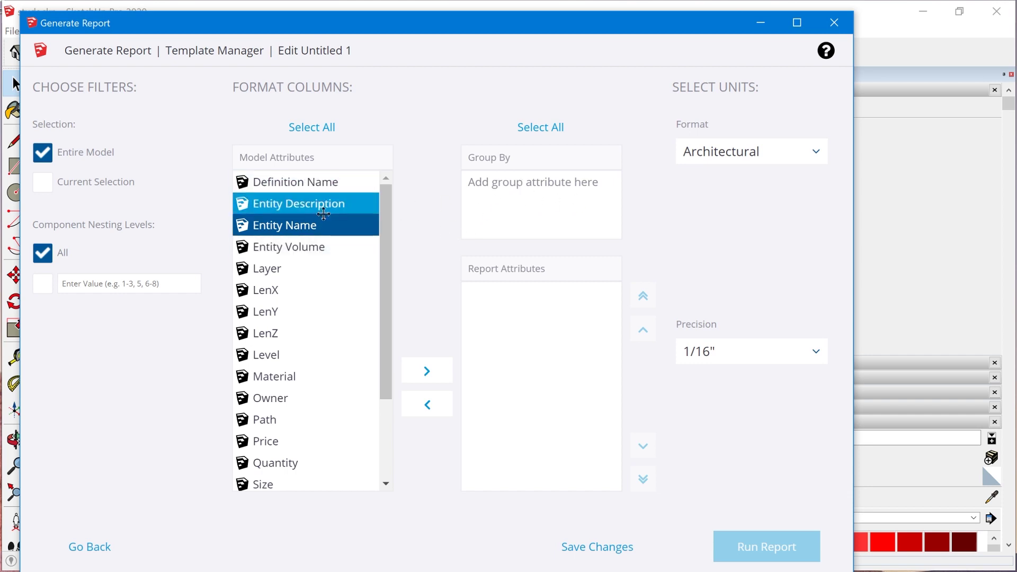
pyautogui.moveTo(324, 225); pyautogui.dragTo(498, 192)
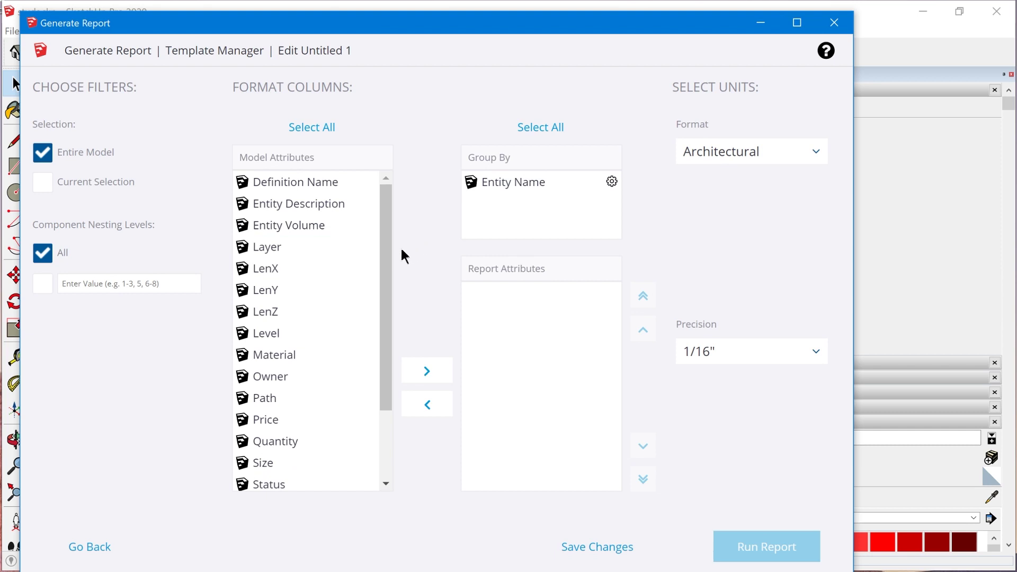
pyautogui.click(341, 227)
pyautogui.click(508, 183)
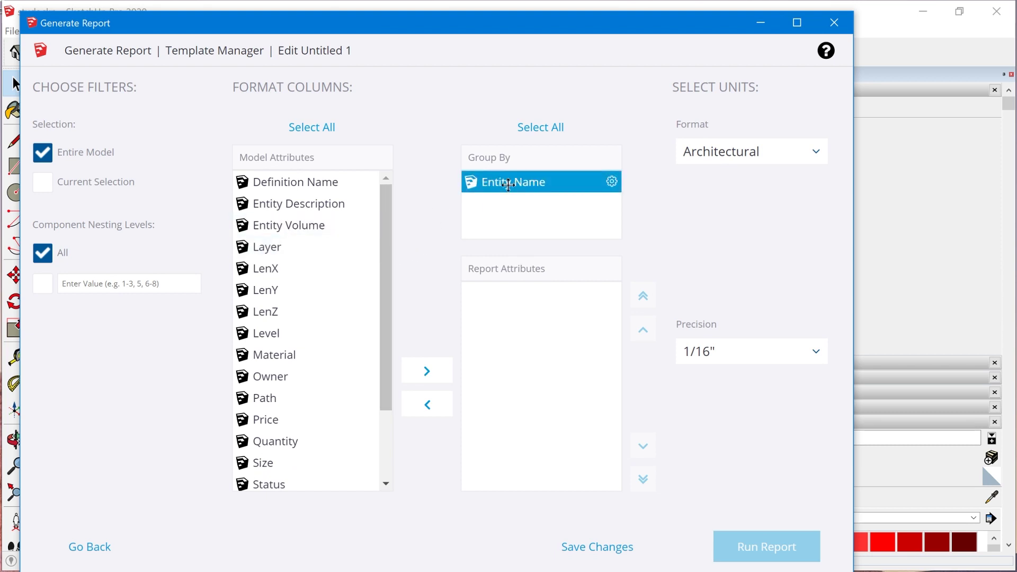
pyautogui.click(509, 185)
pyautogui.click(502, 189)
# Add Price as a report column, run the report, and close it after checking J-Bolt Anchor at 5.00.
pyautogui.moveTo(268, 423); pyautogui.dragTo(536, 297)
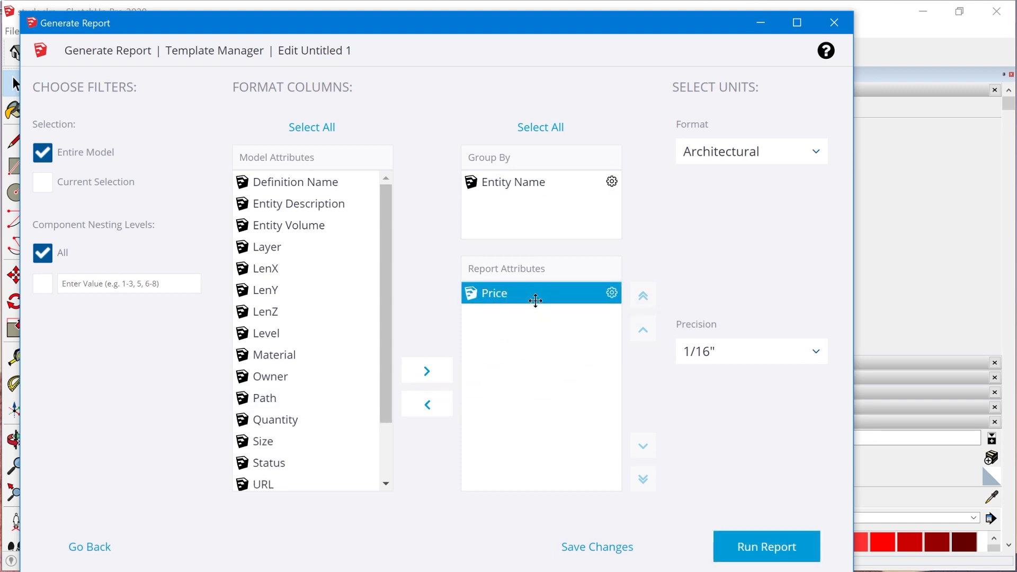
pyautogui.click(752, 549)
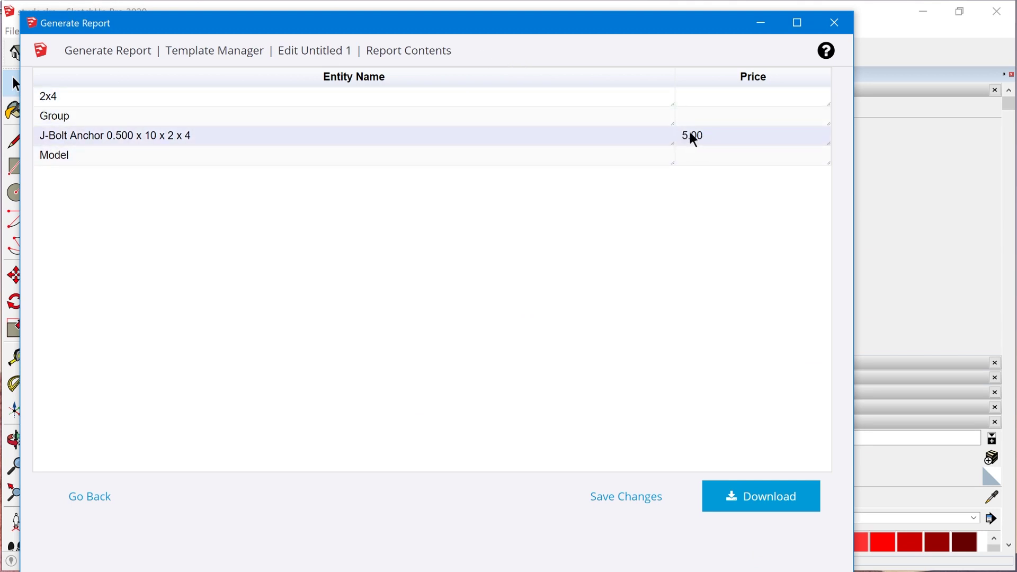
pyautogui.click(834, 23)
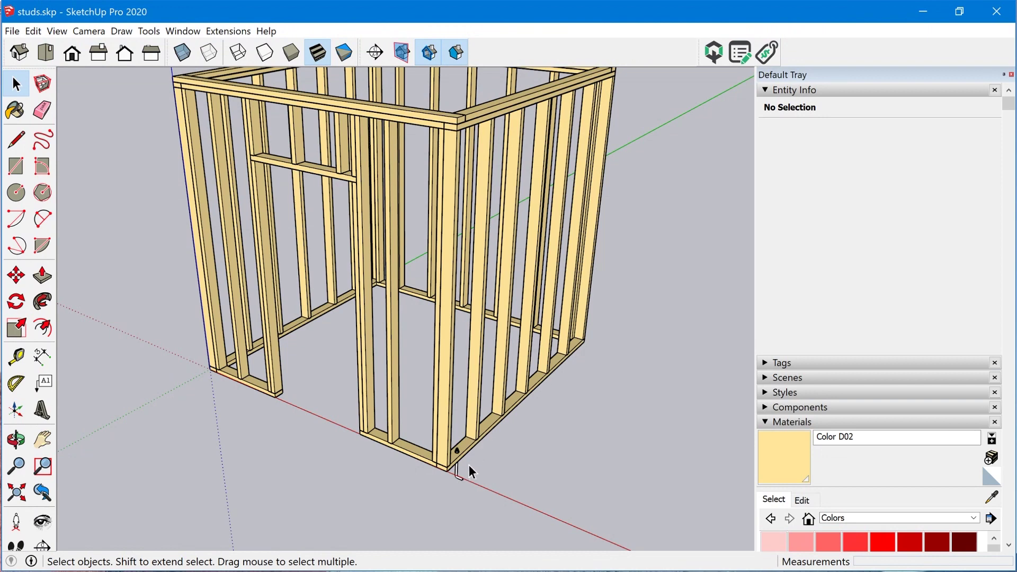
# Ctrl-copy the J-Bolt anchor along the bottom plate and array it for three evenly spaced anchors.
pyautogui.click(457, 470)
pyautogui.scroll(5, 448, 409)
pyautogui.press('m')
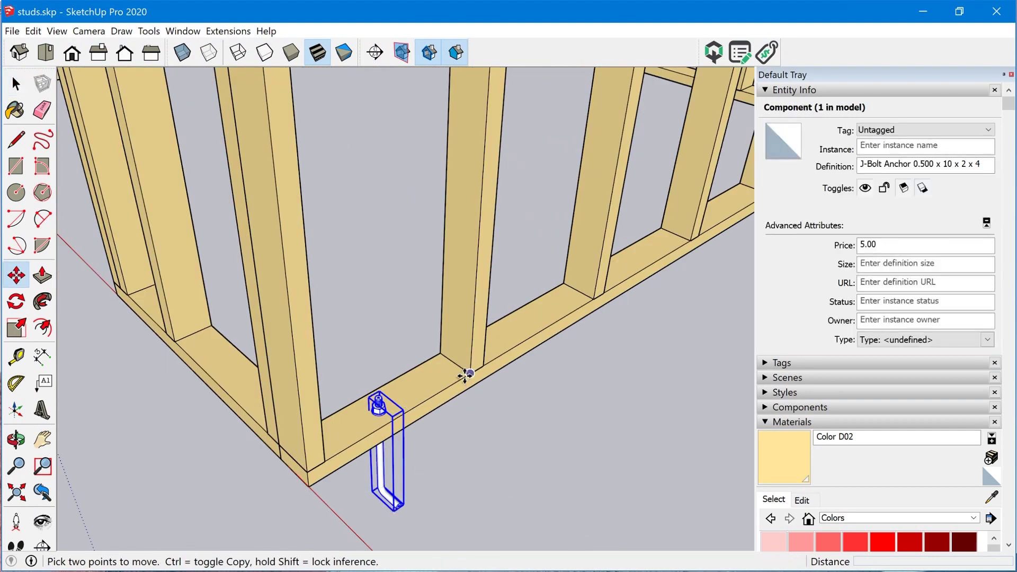
pyautogui.scroll(-3, 464, 374)
pyautogui.click(461, 377)
pyautogui.press('ctrl')
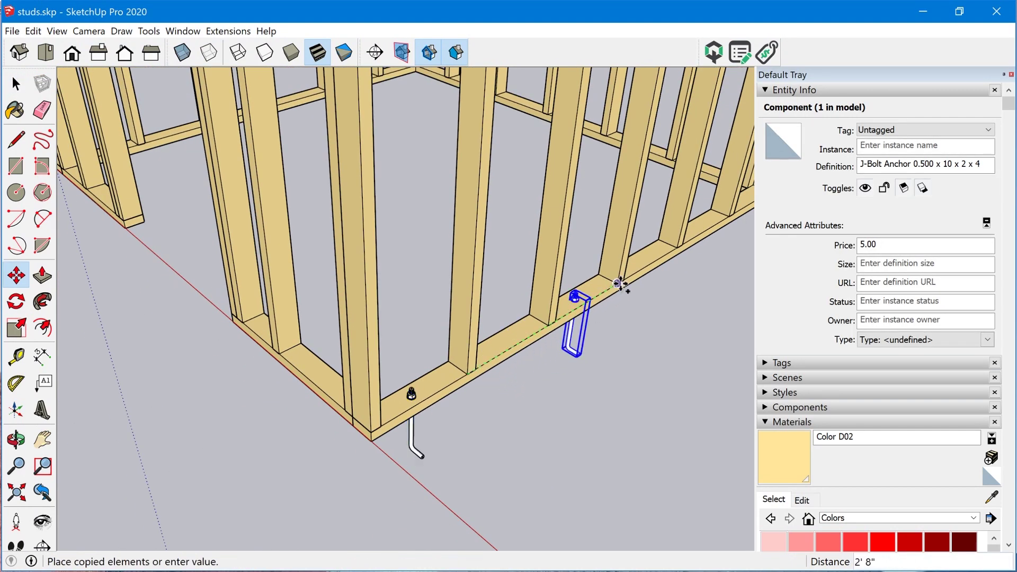
pyautogui.click(618, 284)
pyautogui.scroll(-4, 455, 365)
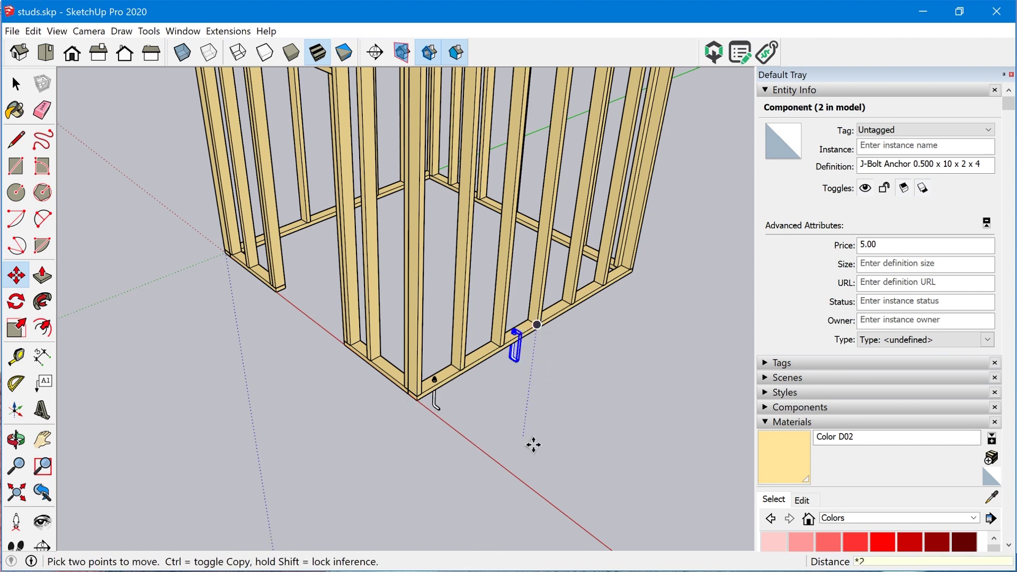
pyautogui.press('Return')
pyautogui.moveTo(474, 451); pyautogui.dragTo(490, 477, button='middle')
pyautogui.press('space')
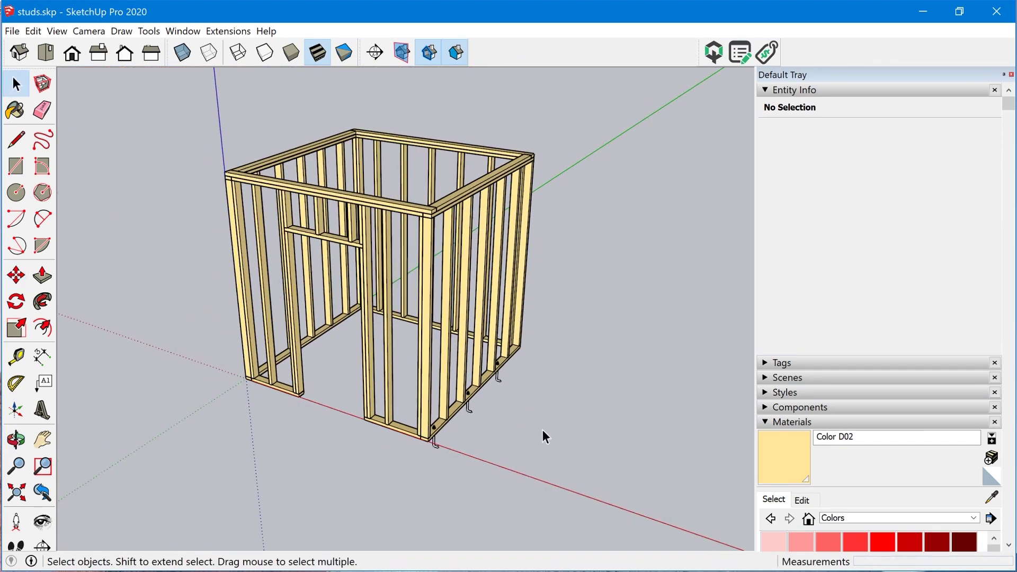
pyautogui.click(12, 31)
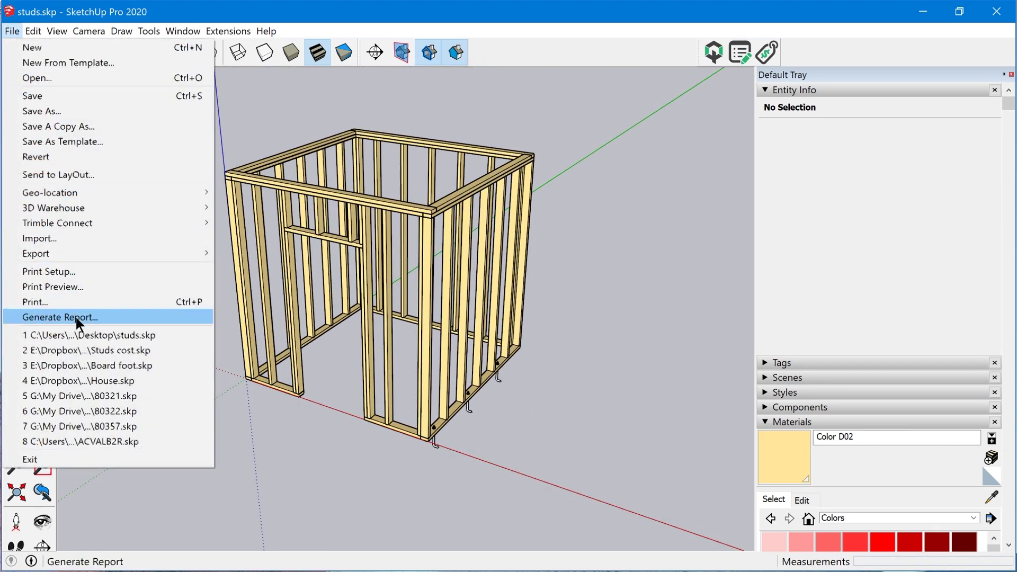
# Build a new Entity Name–grouped report with a Price column, run it, then go back to the template.
pyautogui.click(77, 317)
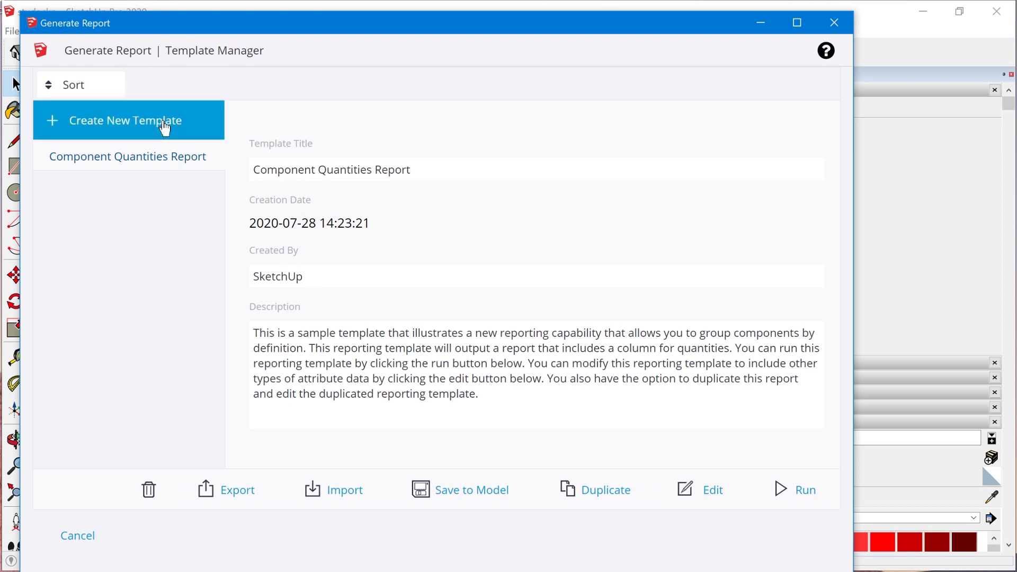
pyautogui.click(164, 126)
pyautogui.click(289, 247)
pyautogui.click(300, 225)
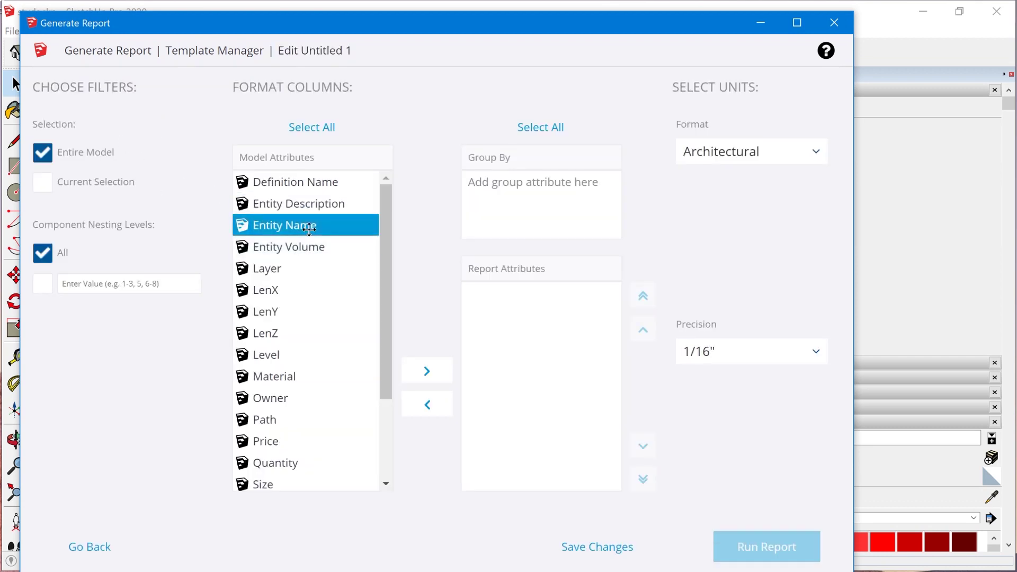
pyautogui.moveTo(302, 227); pyautogui.dragTo(509, 182)
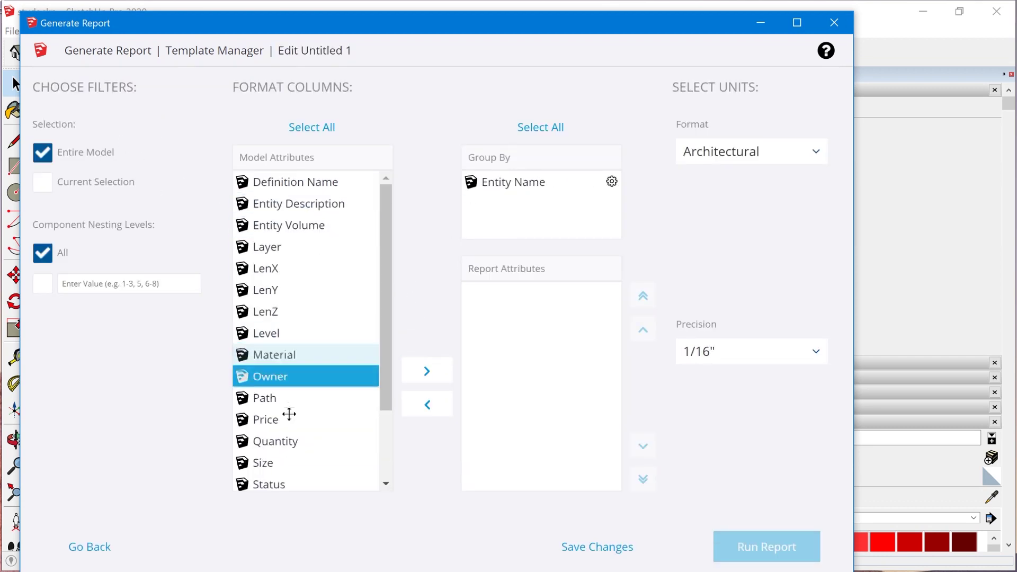
pyautogui.moveTo(271, 418); pyautogui.dragTo(562, 329)
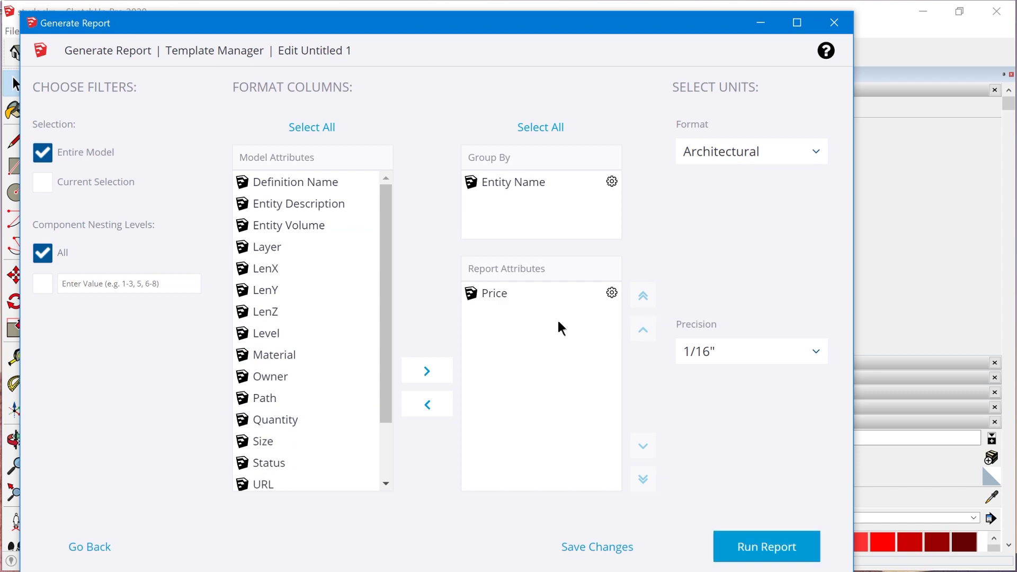
pyautogui.click(766, 551)
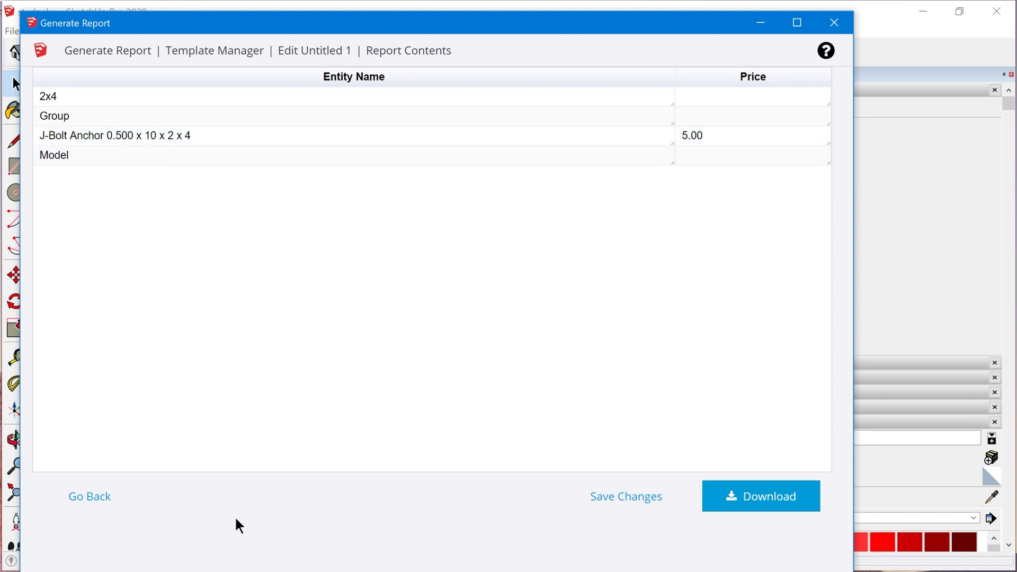
pyautogui.click(90, 504)
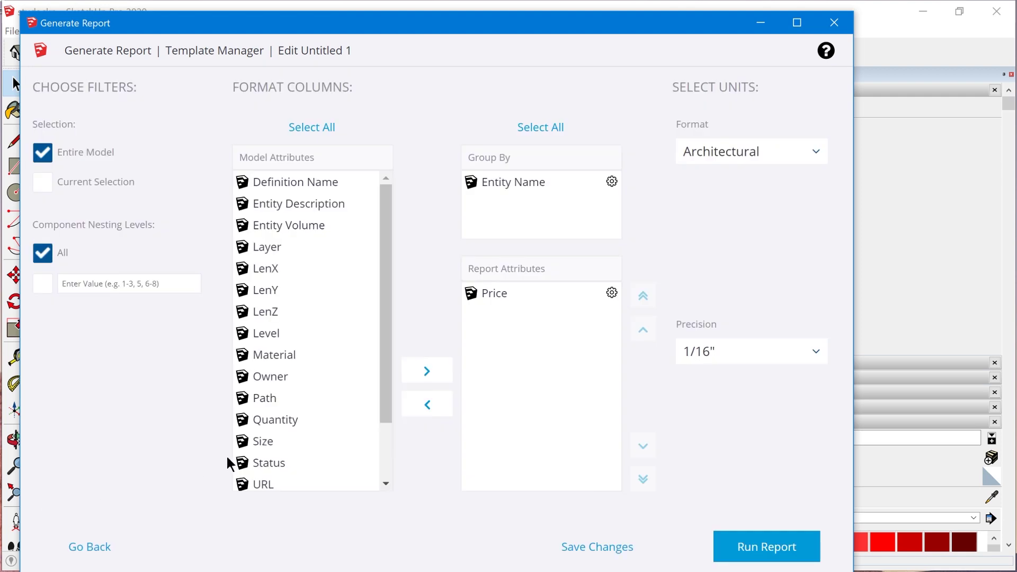
# Set the Price column to a total sum, re-run the report showing 15.00, and save the template.
pyautogui.click(556, 294)
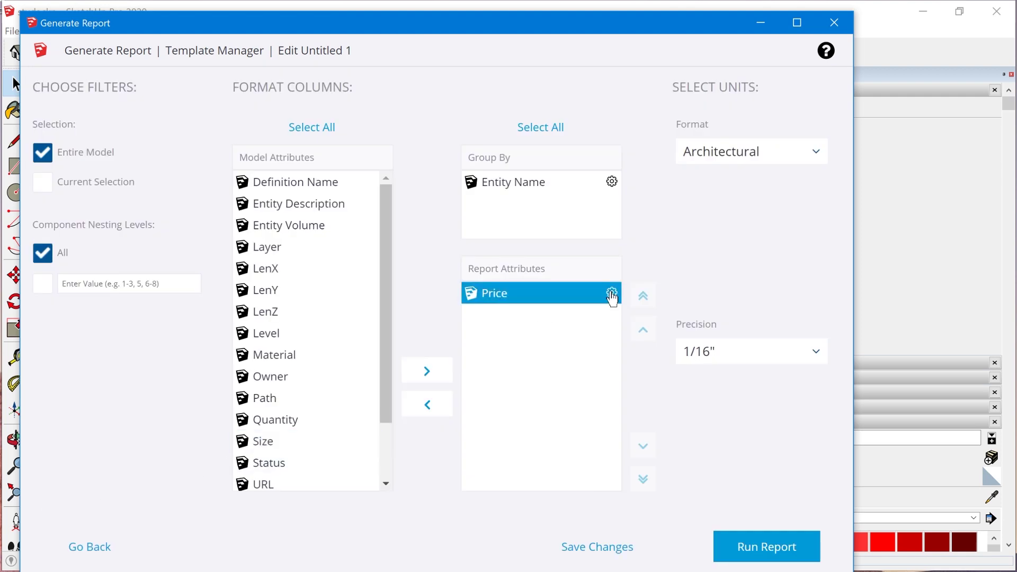
pyautogui.click(611, 294)
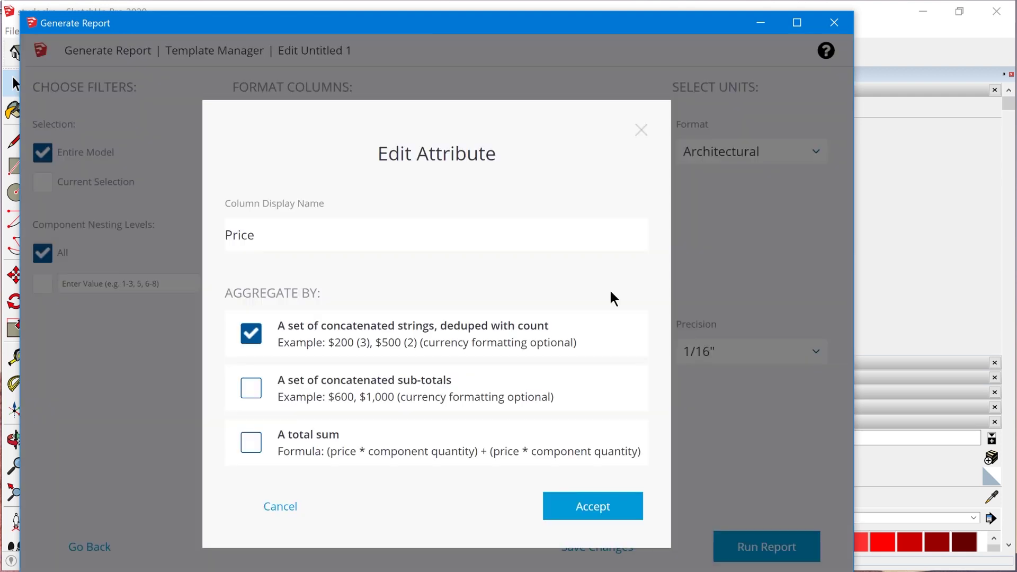
pyautogui.click(247, 444)
pyautogui.click(587, 510)
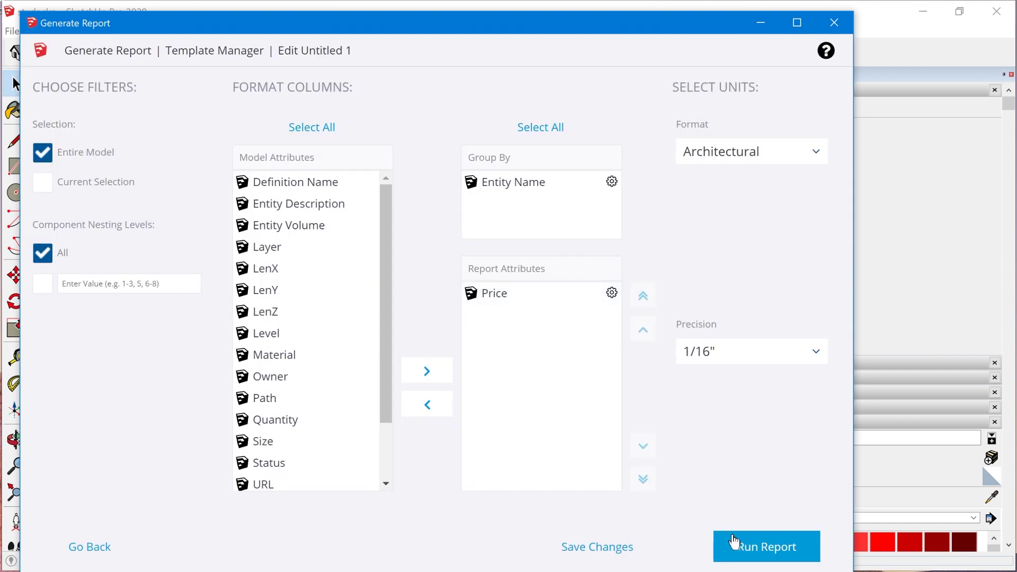
pyautogui.click(743, 551)
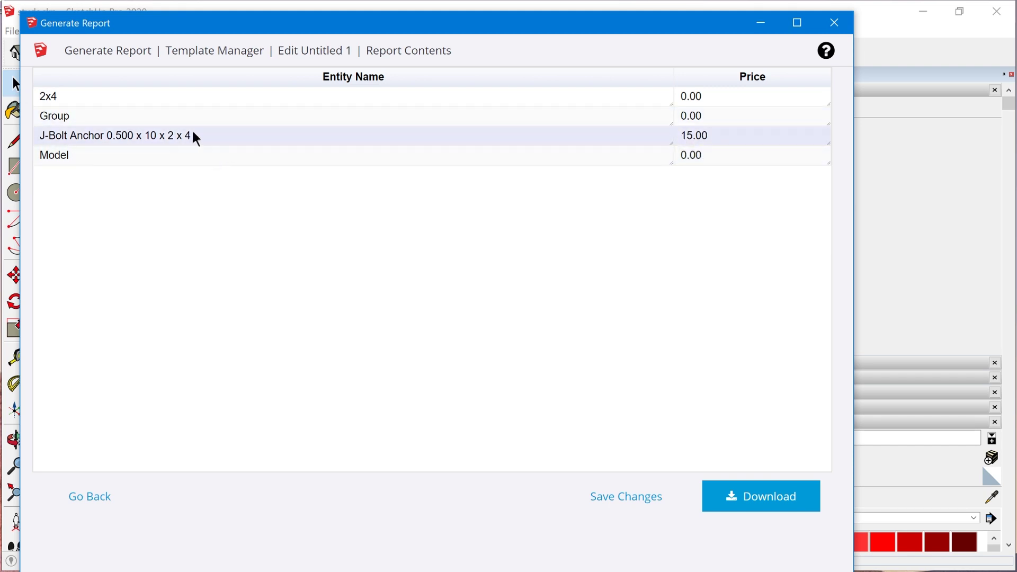
pyautogui.click(642, 504)
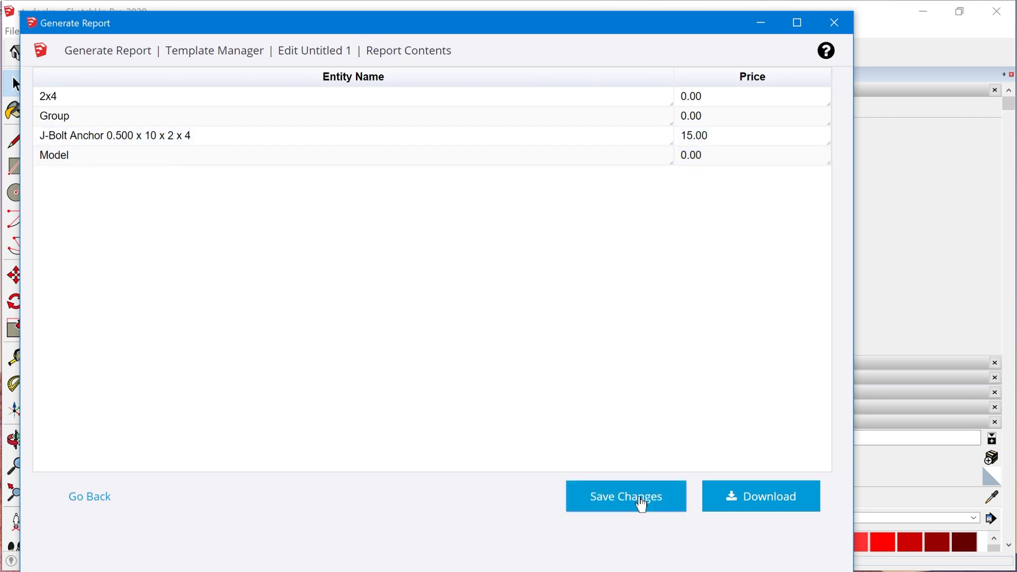
# Rename the template 'Sum of Price', save it to the model, and close the report window.
pyautogui.click(318, 173)
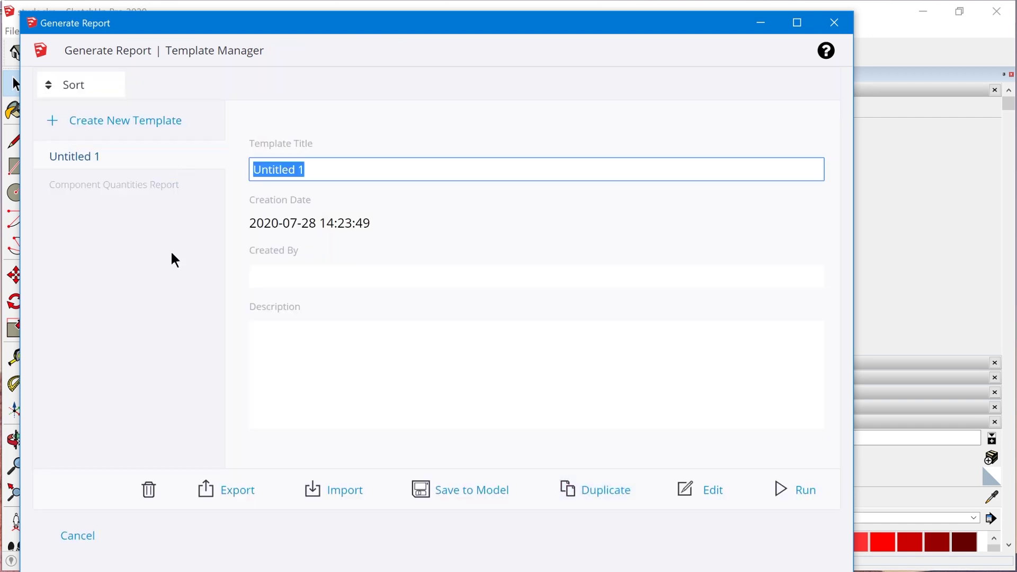
pyautogui.write('Sum of Price')
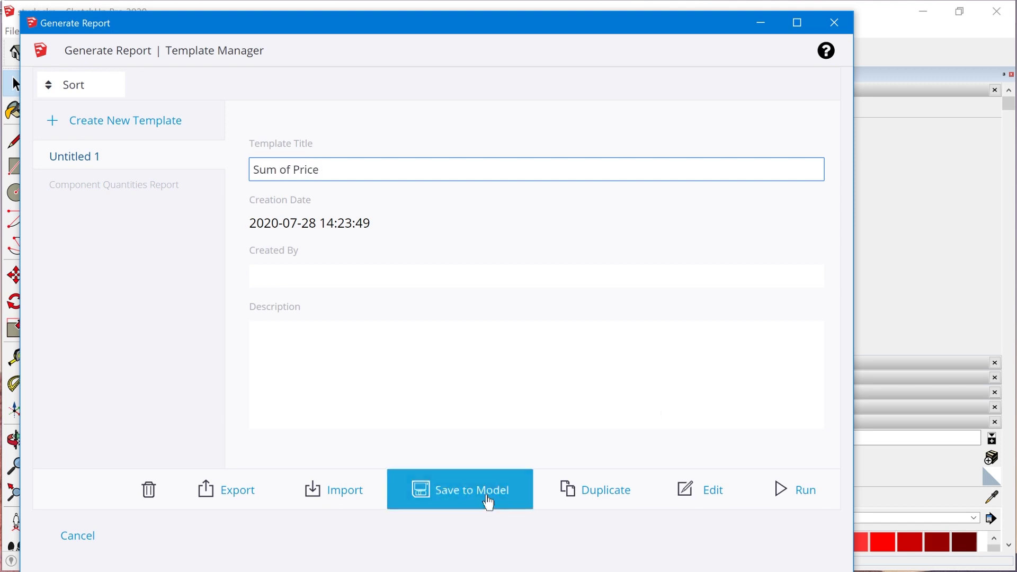
pyautogui.click(486, 493)
pyautogui.click(108, 183)
pyautogui.click(91, 155)
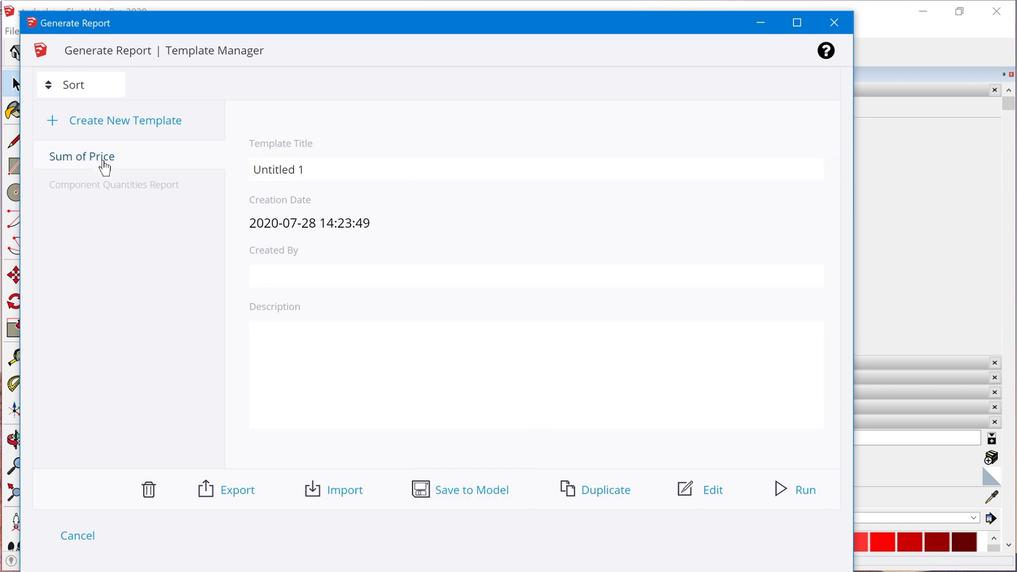
pyautogui.click(106, 185)
pyautogui.click(95, 159)
pyautogui.click(842, 21)
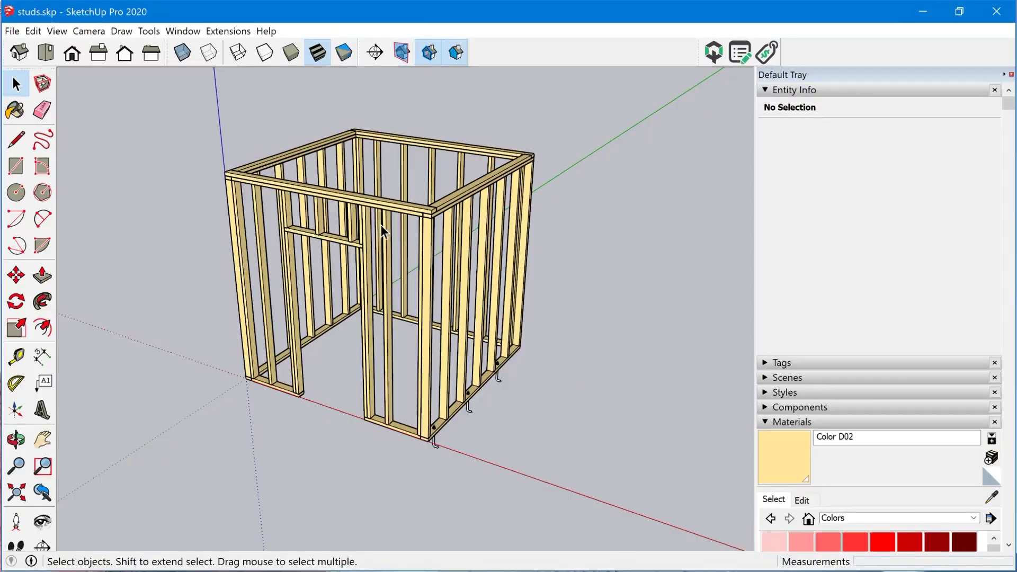
pyautogui.scroll(2, 444, 299)
pyautogui.moveTo(444, 300)
pyautogui.mouseDown(button='middle')
pyautogui.moveTo(416, 295)
pyautogui.moveTo(534, 254)
pyautogui.moveTo(428, 314)
pyautogui.moveTo(444, 308)
pyautogui.mouseUp(button='middle')
# Select a corner 2x4 stud and inspect its empty Price and 504 in³ volume.
pyautogui.scroll(3, 418, 275)
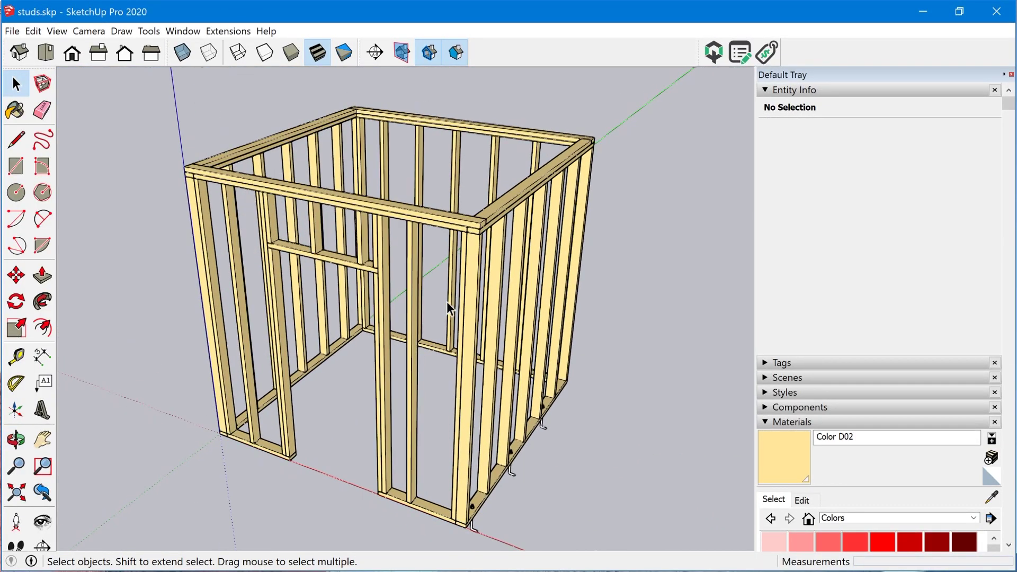
pyautogui.scroll(-1, 447, 301)
pyautogui.click(471, 352)
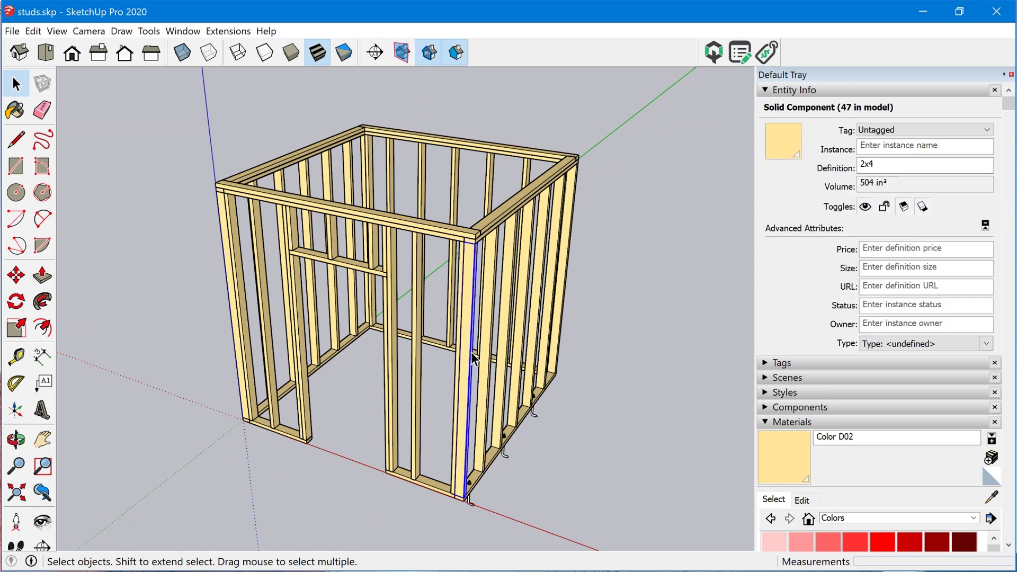
pyautogui.click(926, 249)
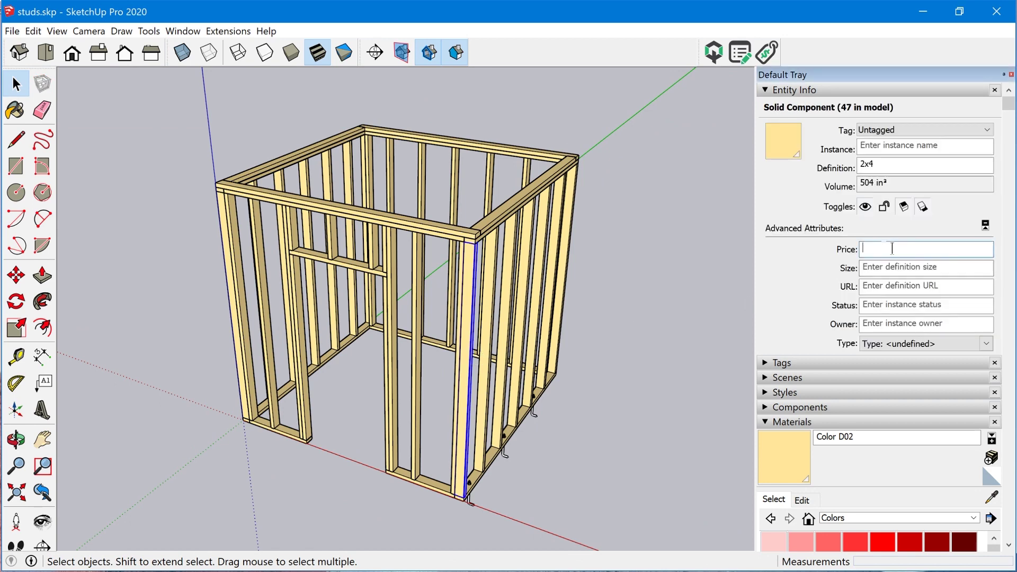
pyautogui.moveTo(461, 319); pyautogui.dragTo(391, 333, button='middle')
# Inspect another stud and the cripple stud above the door, with its 84 in³ volume.
pyautogui.click(400, 347)
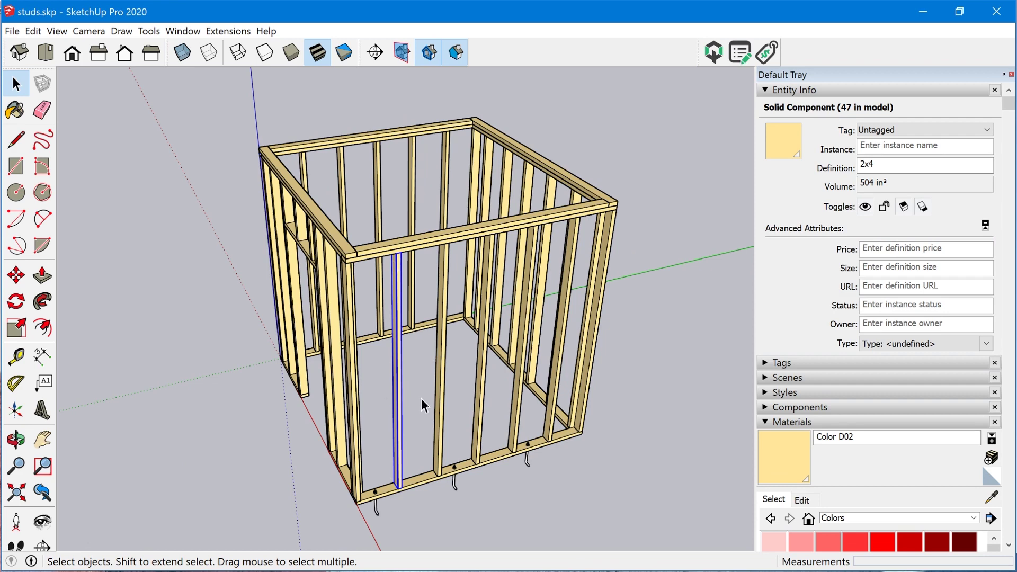
pyautogui.press('t')
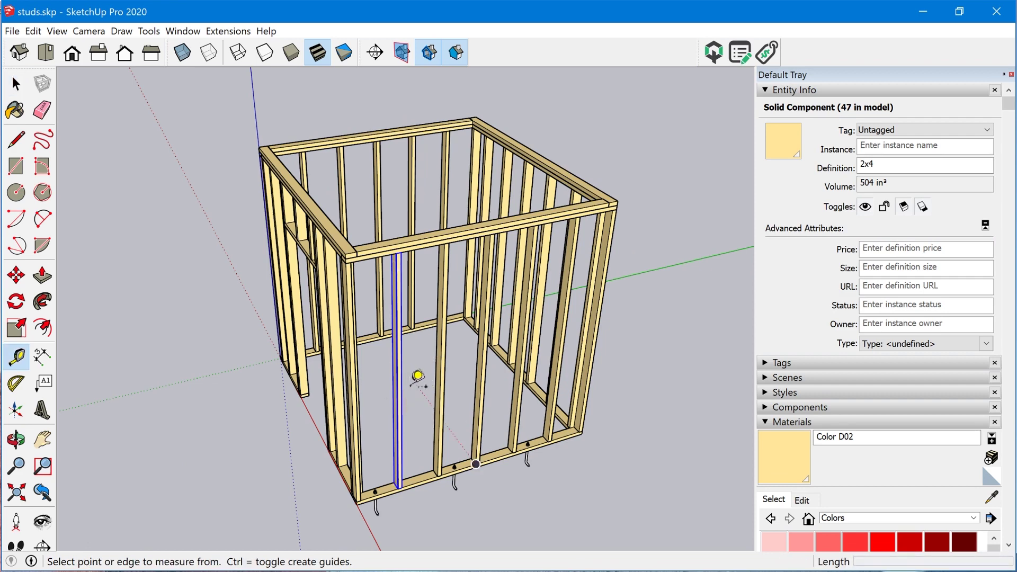
pyautogui.moveTo(445, 352); pyautogui.dragTo(514, 371, button='middle')
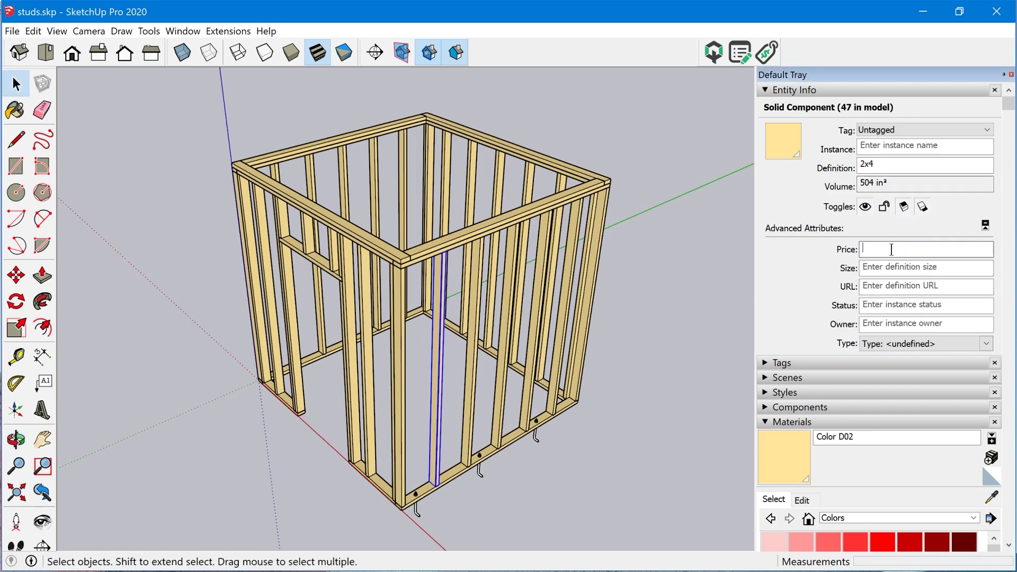
pyautogui.moveTo(408, 311); pyautogui.dragTo(476, 293, button='middle')
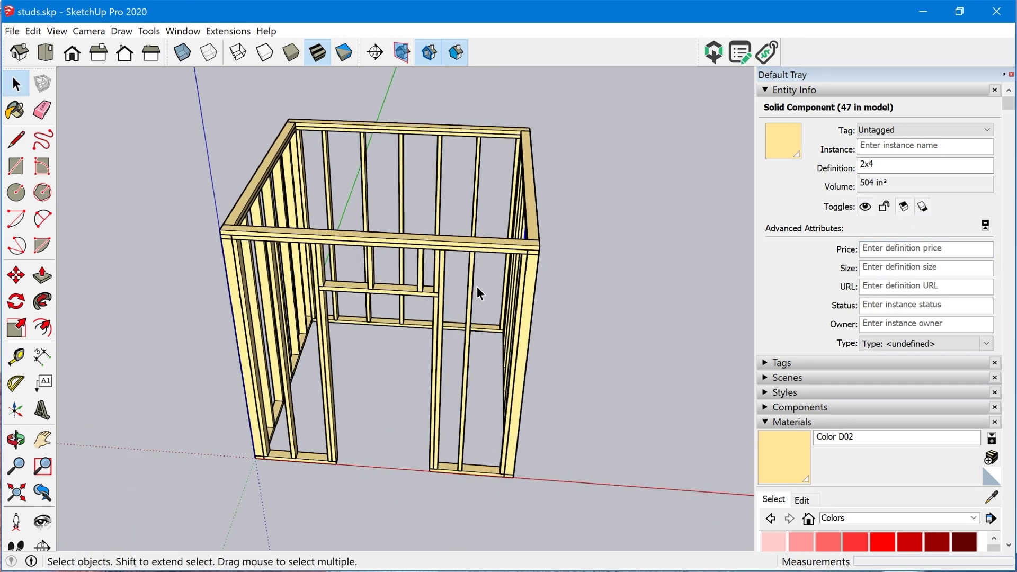
pyautogui.click(372, 263)
pyautogui.moveTo(372, 263); pyautogui.dragTo(418, 273, button='middle')
pyautogui.click(419, 273)
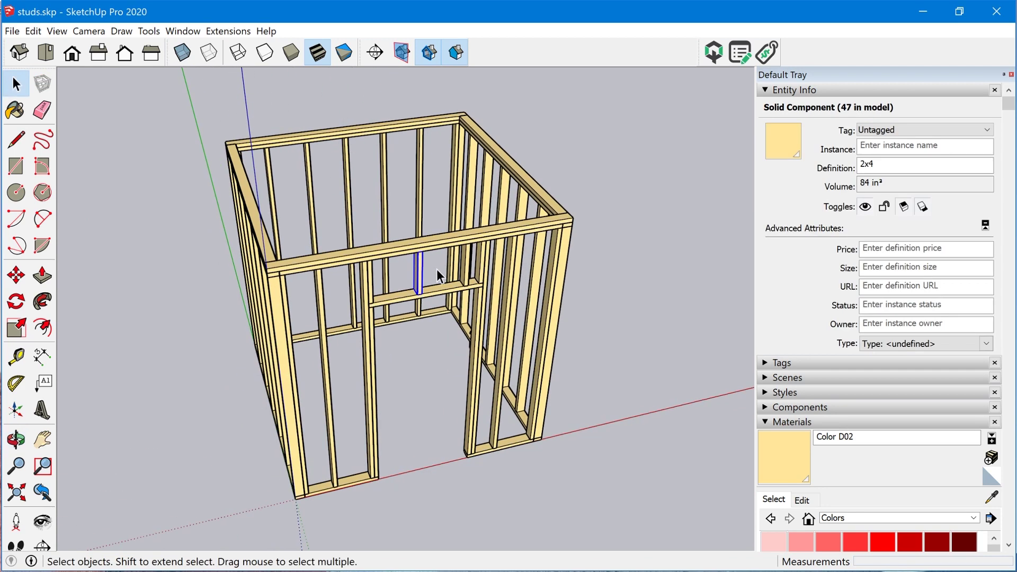
pyautogui.click(904, 248)
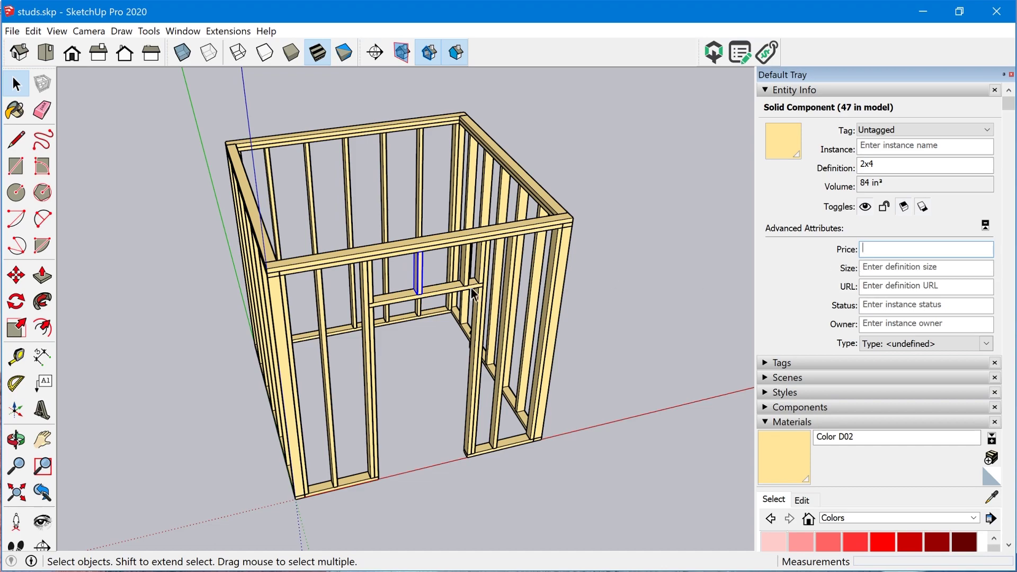
pyautogui.moveTo(433, 255); pyautogui.dragTo(352, 284, button='middle')
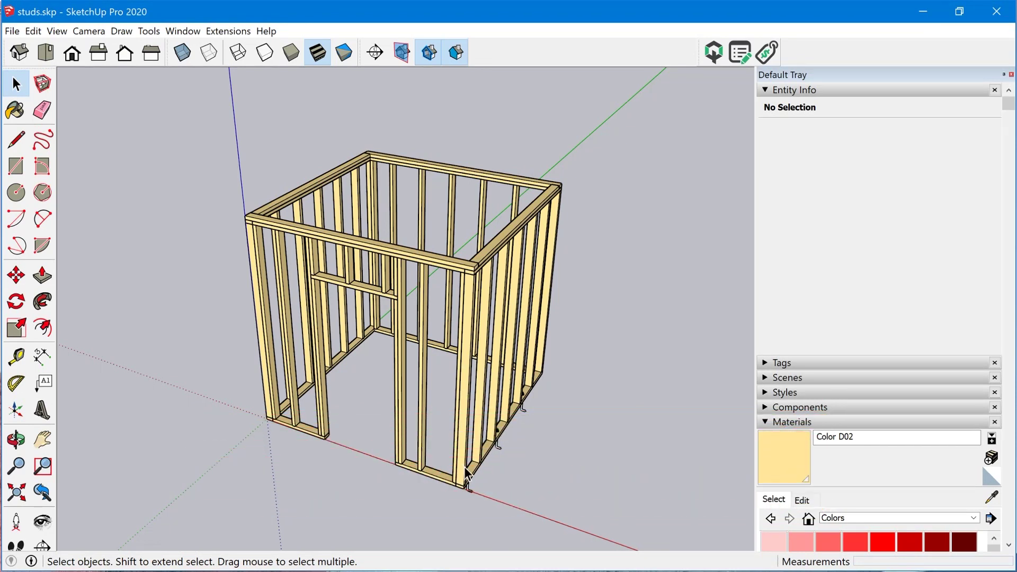
# Open the full-height stud beside the door for component editing.
pyautogui.click(466, 383)
pyautogui.click(425, 392)
pyautogui.doubleClick(425, 392)
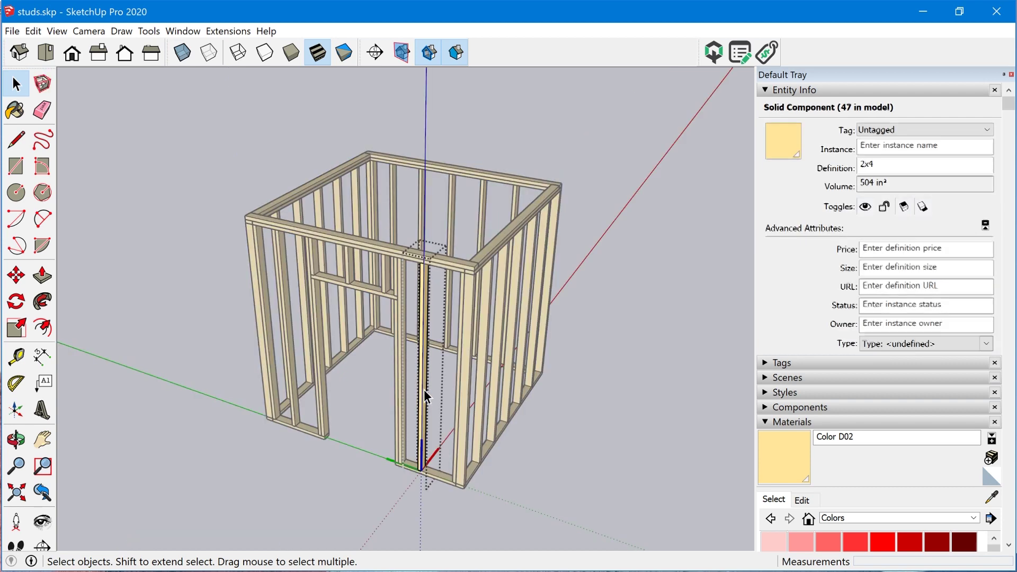
pyautogui.scroll(3, 424, 402)
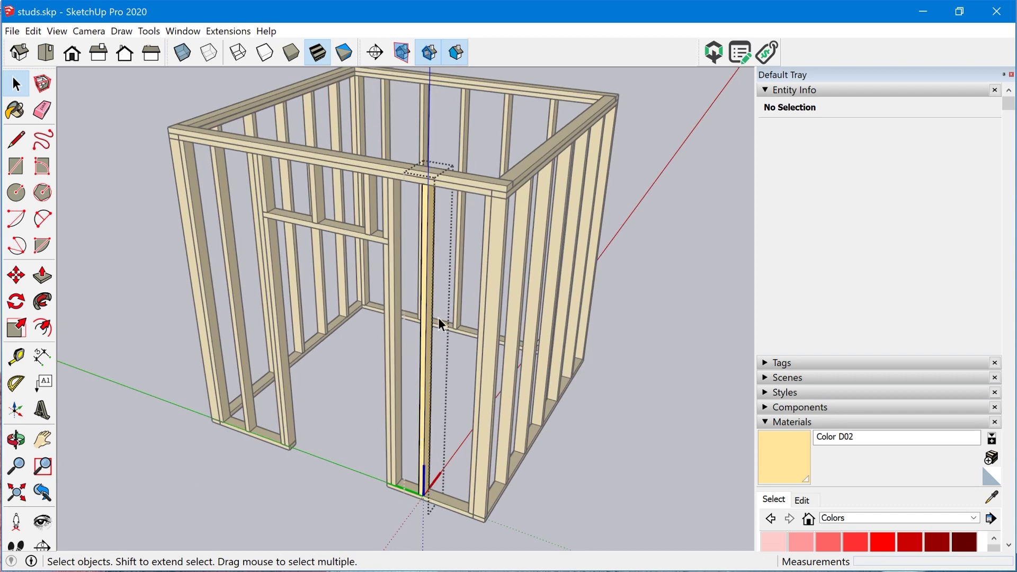
# Orbit out of the stud component and select the stud right of the door.
pyautogui.moveTo(427, 215); pyautogui.dragTo(250, 257, button='middle')
pyautogui.moveTo(457, 334); pyautogui.dragTo(495, 425, button='middle')
pyautogui.click(459, 413)
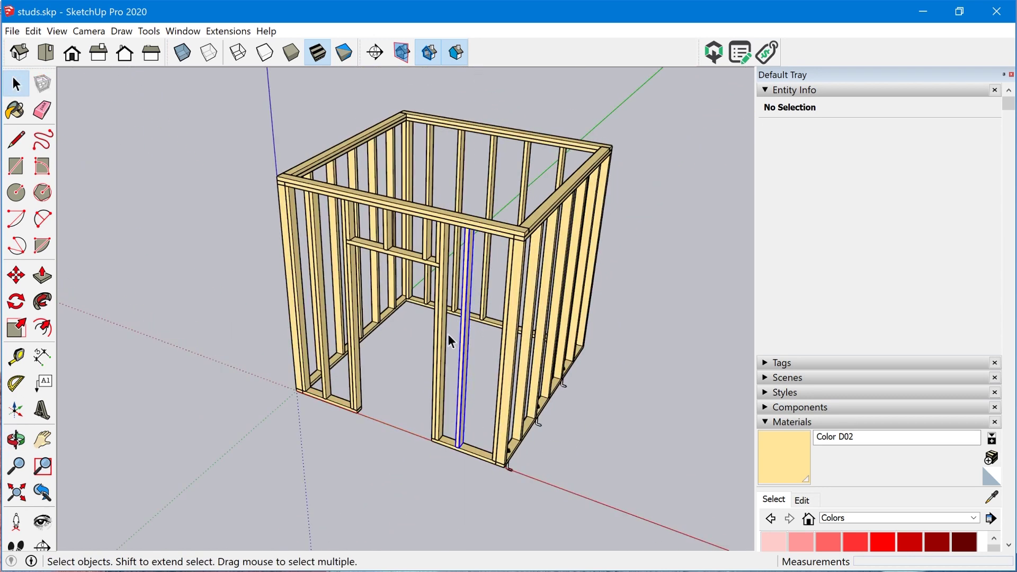
pyautogui.scroll(5, 479, 283)
pyautogui.scroll(-3, 449, 258)
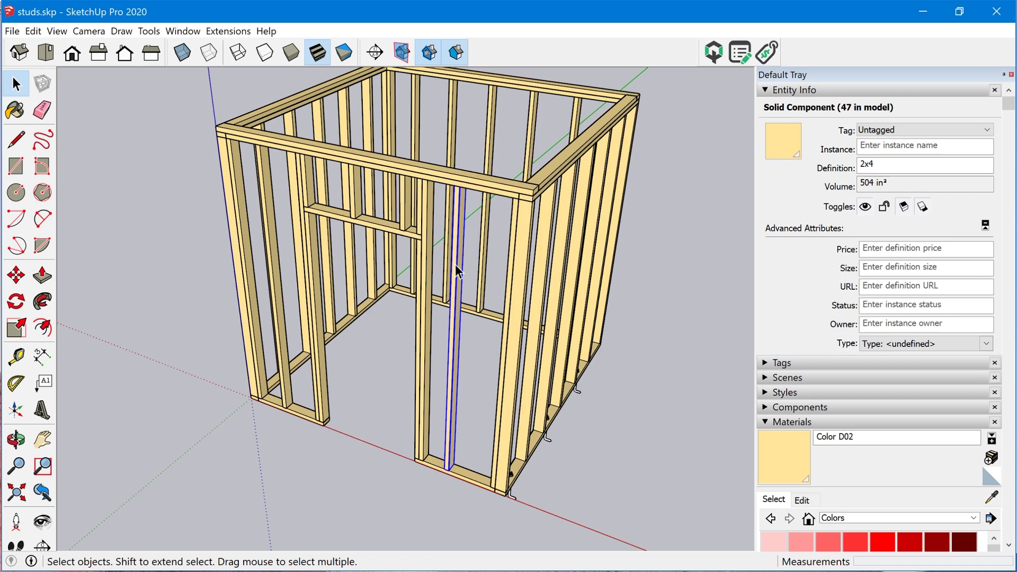
# View the three J-Bolt anchors from a low angle, then clear the selection.
pyautogui.moveTo(456, 265); pyautogui.dragTo(569, 402, button='middle')
pyautogui.moveTo(570, 403); pyautogui.dragTo(536, 461)
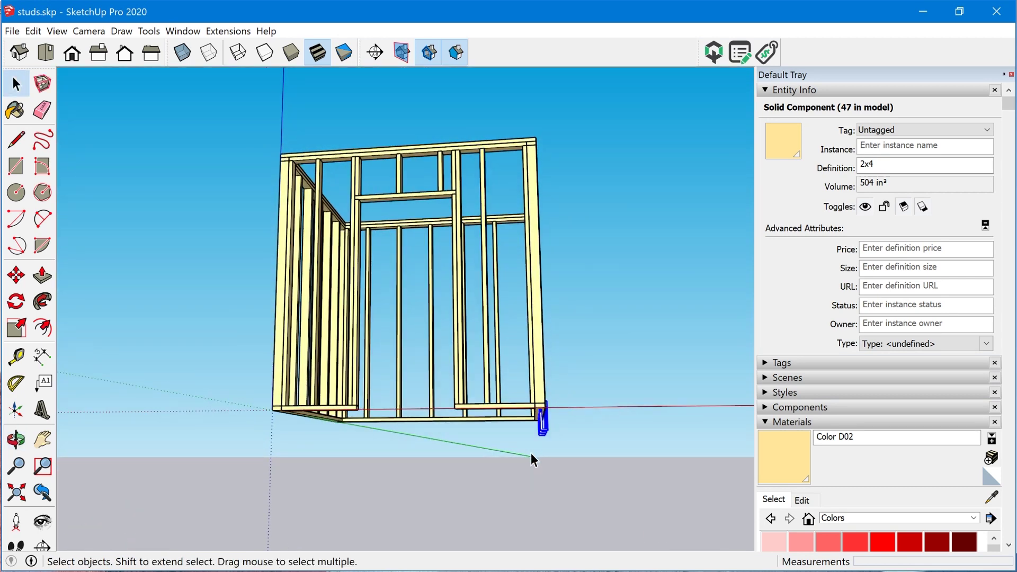
pyautogui.moveTo(538, 443); pyautogui.dragTo(479, 323, button='middle')
pyautogui.click(481, 513)
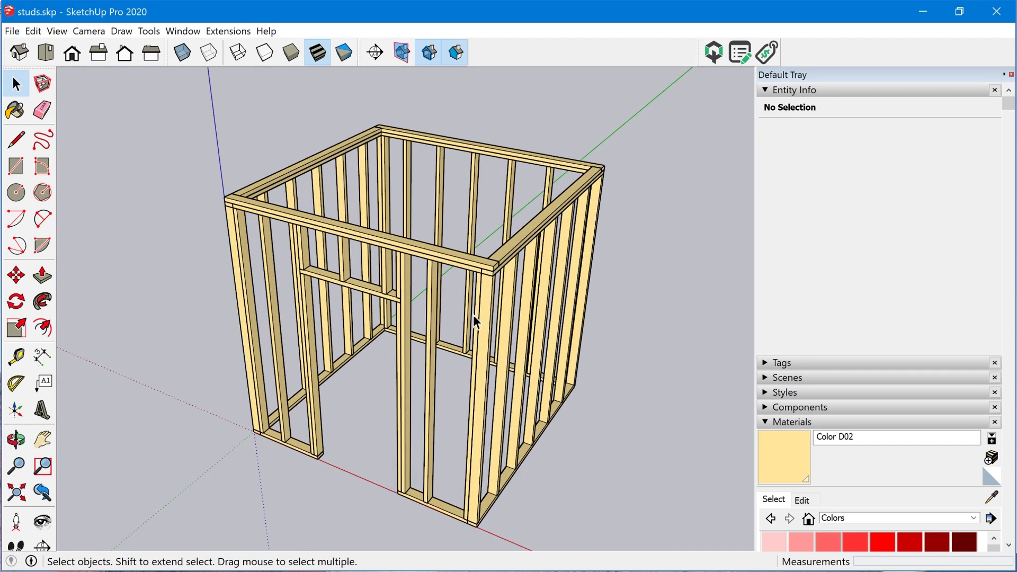
pyautogui.click(22, 30)
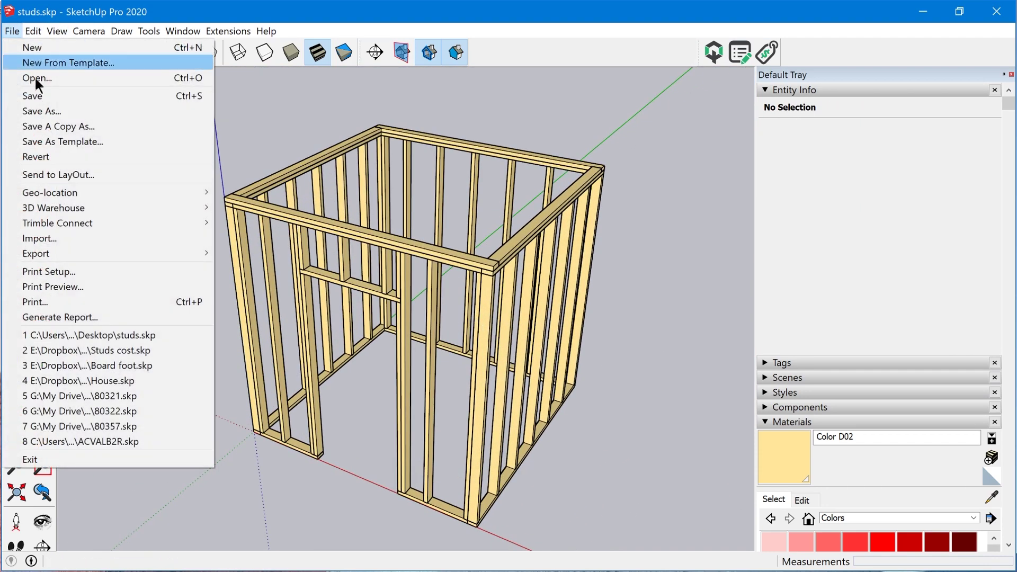
# Start a new report template grouped by Entity Name with LenZ as a column.
pyautogui.click(90, 316)
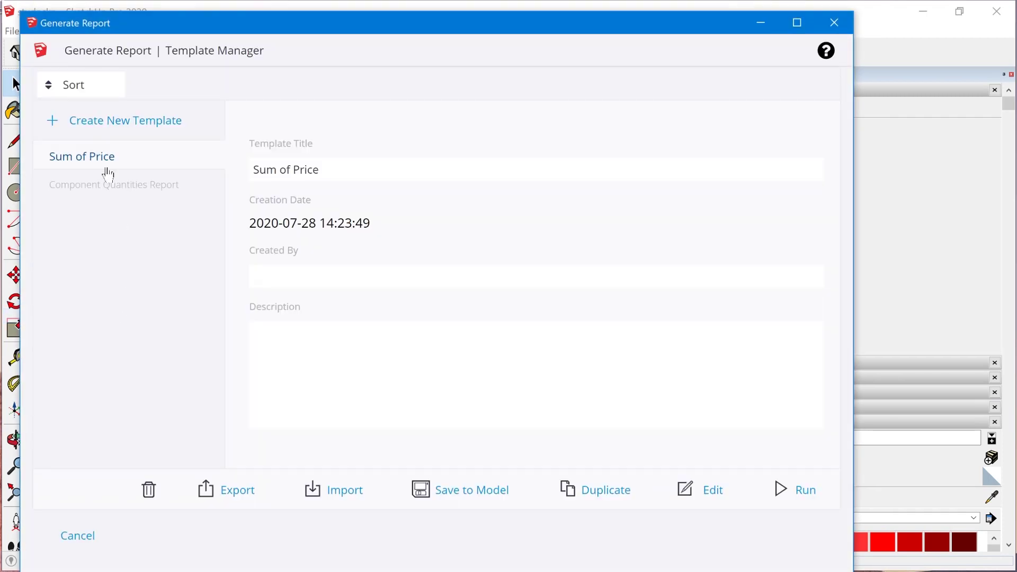
pyautogui.click(106, 127)
pyautogui.moveTo(312, 226); pyautogui.dragTo(524, 188)
pyautogui.moveTo(268, 311); pyautogui.dragTo(528, 321)
pyautogui.click(485, 292)
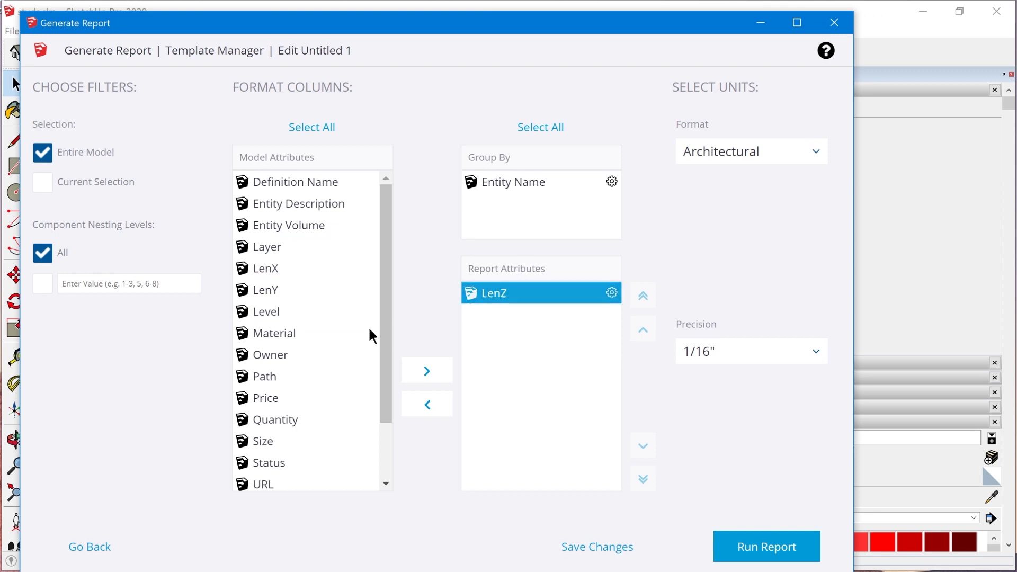
# Try adding LenX as another column, then run the report.
pyautogui.moveTo(277, 249)
pyautogui.mouseDown()
pyautogui.moveTo(279, 288)
pyautogui.moveTo(275, 268)
pyautogui.mouseUp()
pyautogui.click(279, 269)
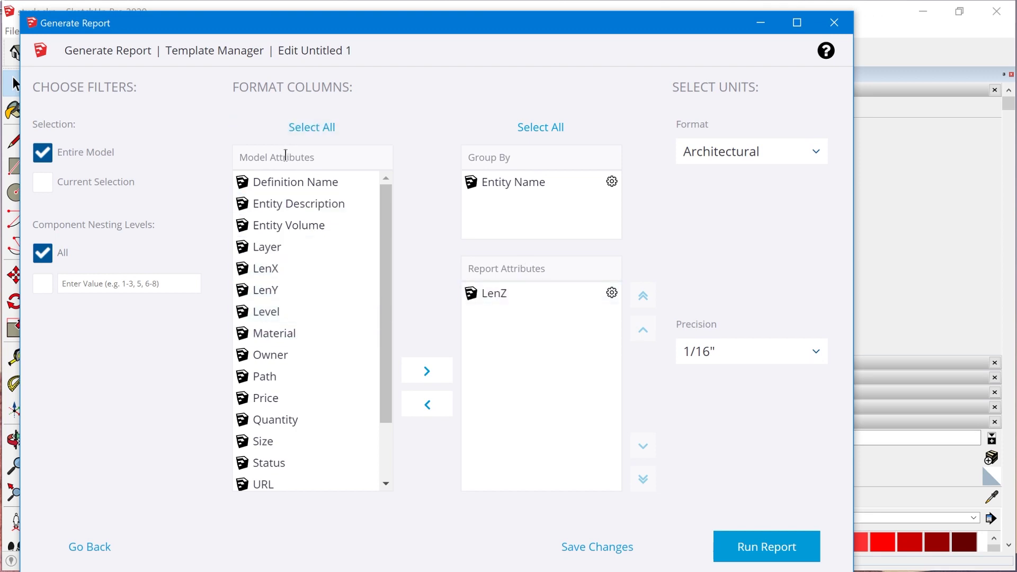
pyautogui.click(284, 290)
pyautogui.click(286, 272)
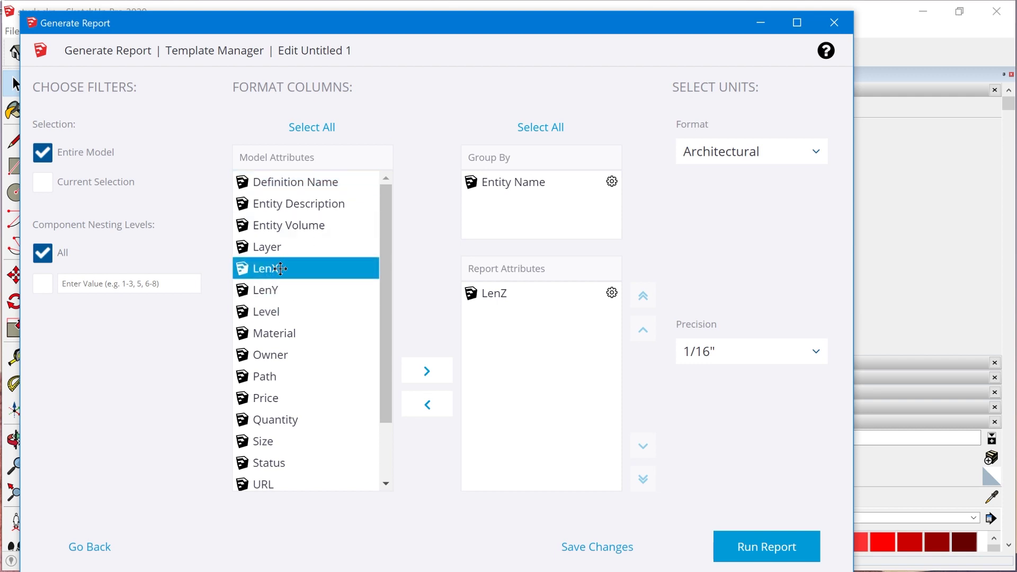
pyautogui.moveTo(277, 275); pyautogui.dragTo(571, 377)
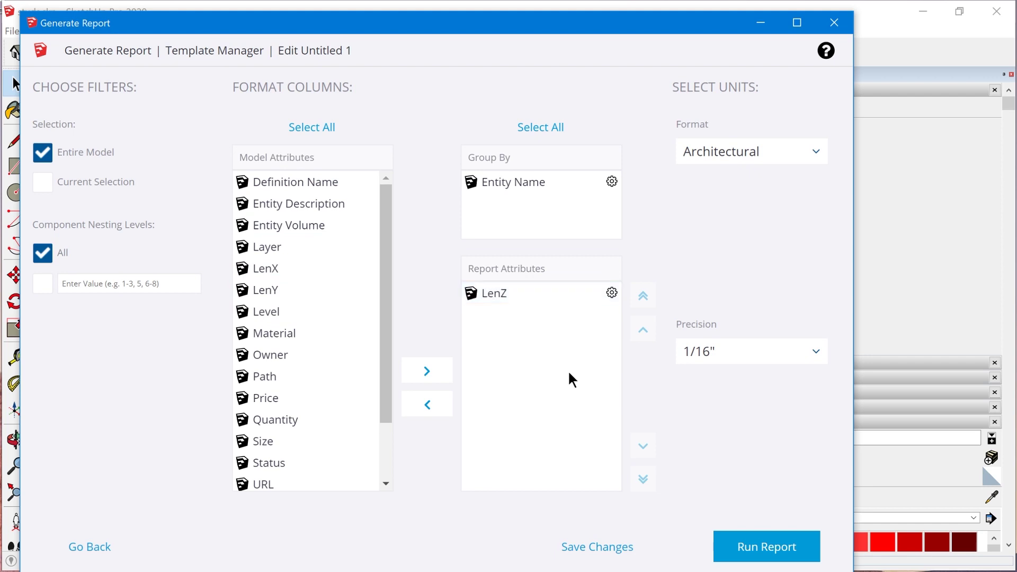
pyautogui.click(765, 551)
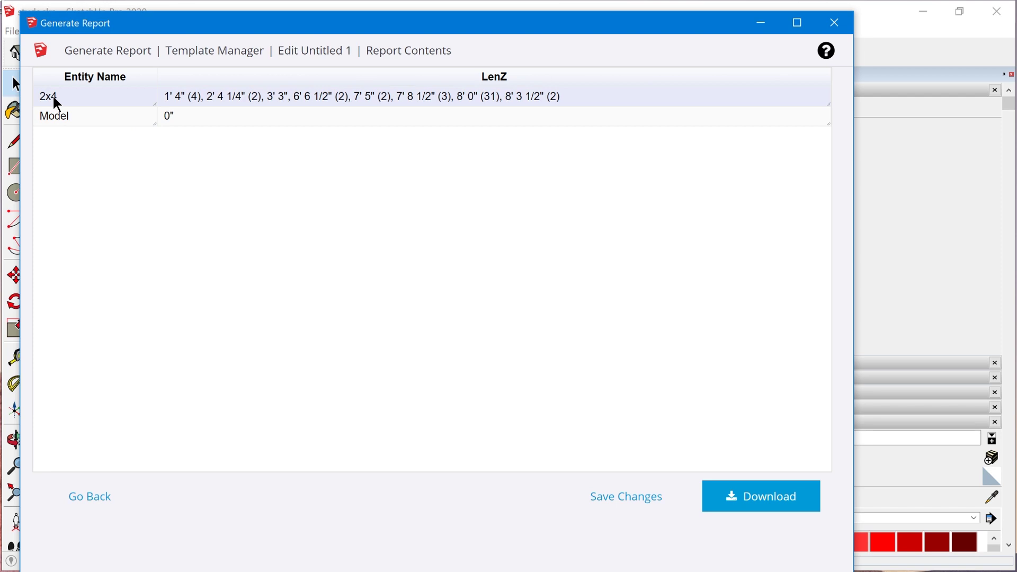
# Review the 2x4 LenZ lengths table, mostly 8' 0" (31), then minimize the report.
pyautogui.moveTo(164, 97); pyautogui.dragTo(536, 107)
pyautogui.click(594, 179)
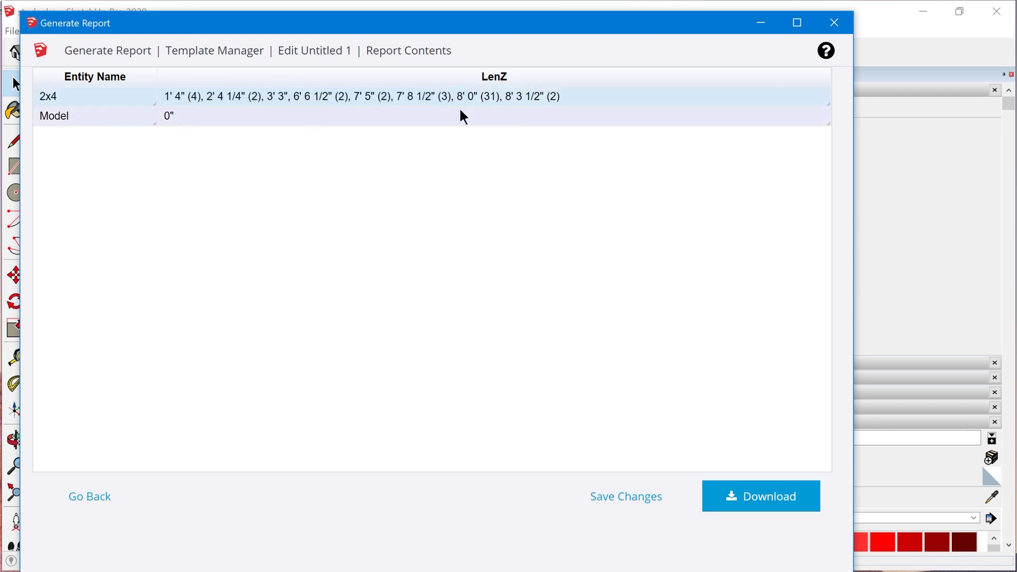
pyautogui.click(761, 24)
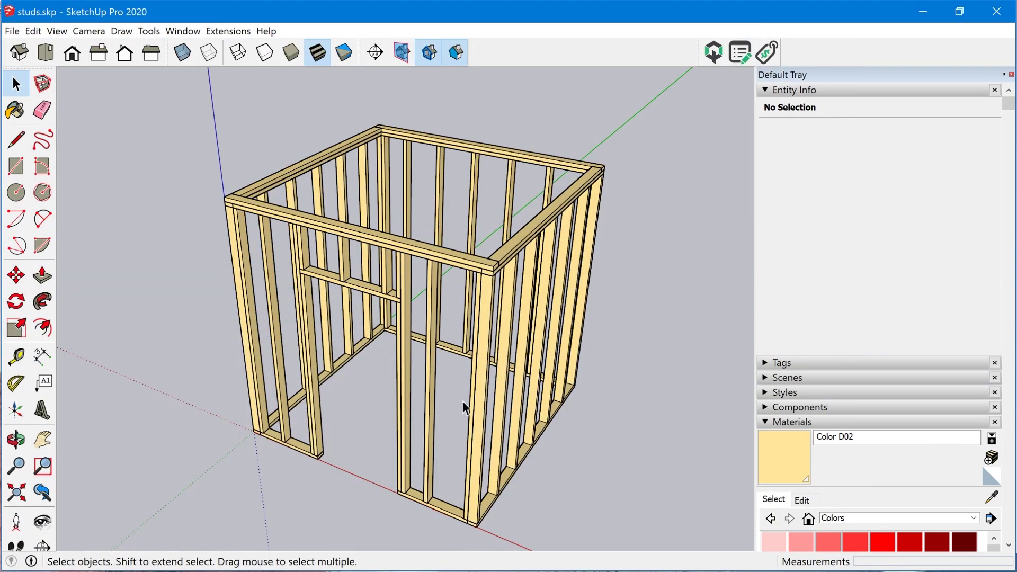
pyautogui.scroll(2, 393, 373)
pyautogui.moveTo(399, 381); pyautogui.dragTo(452, 386, button='middle')
pyautogui.click(410, 280)
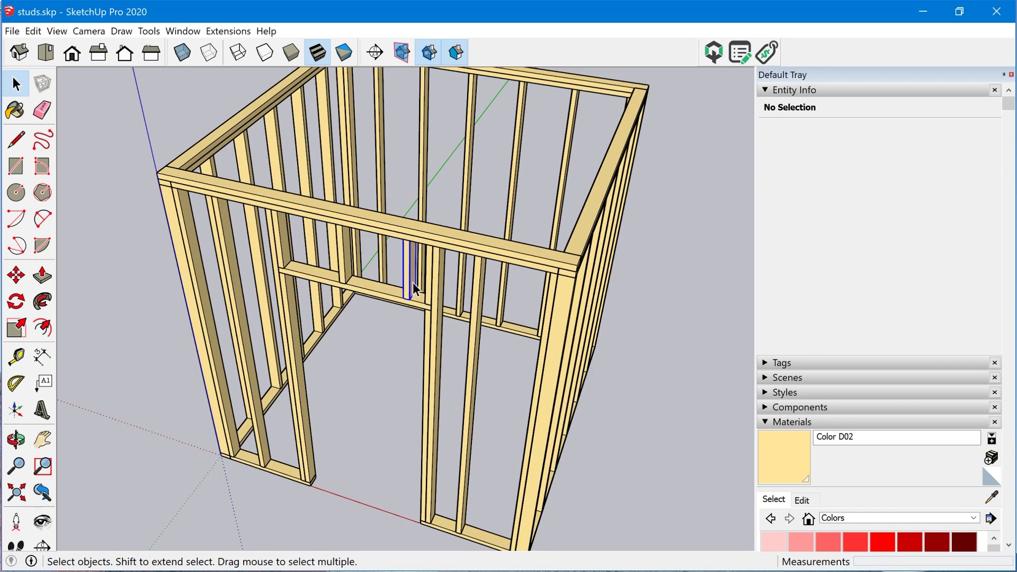
pyautogui.click(776, 423)
pyautogui.scroll(-5, 791, 408)
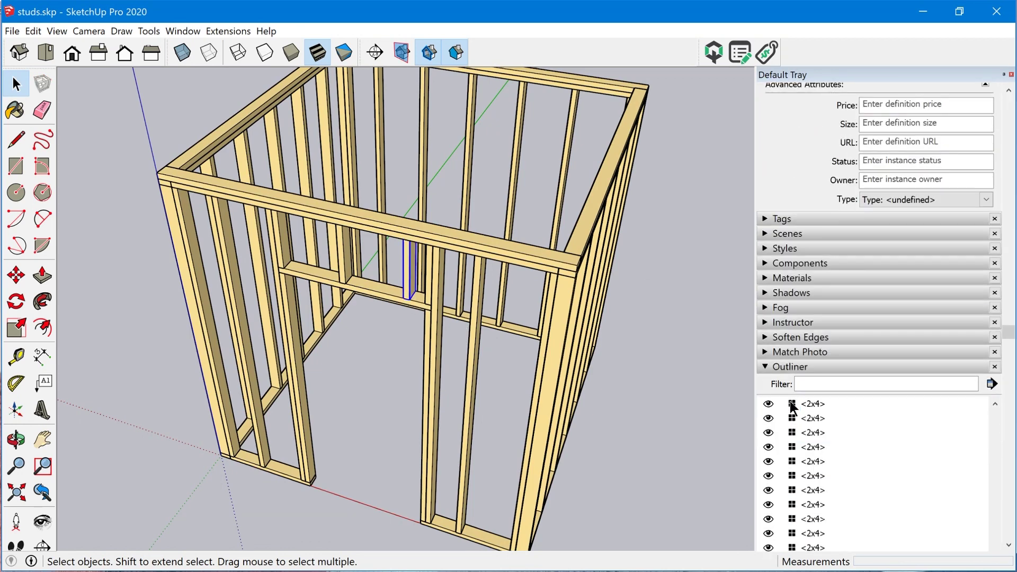
pyautogui.moveTo(991, 404); pyautogui.dragTo(977, 529)
pyautogui.click(816, 293)
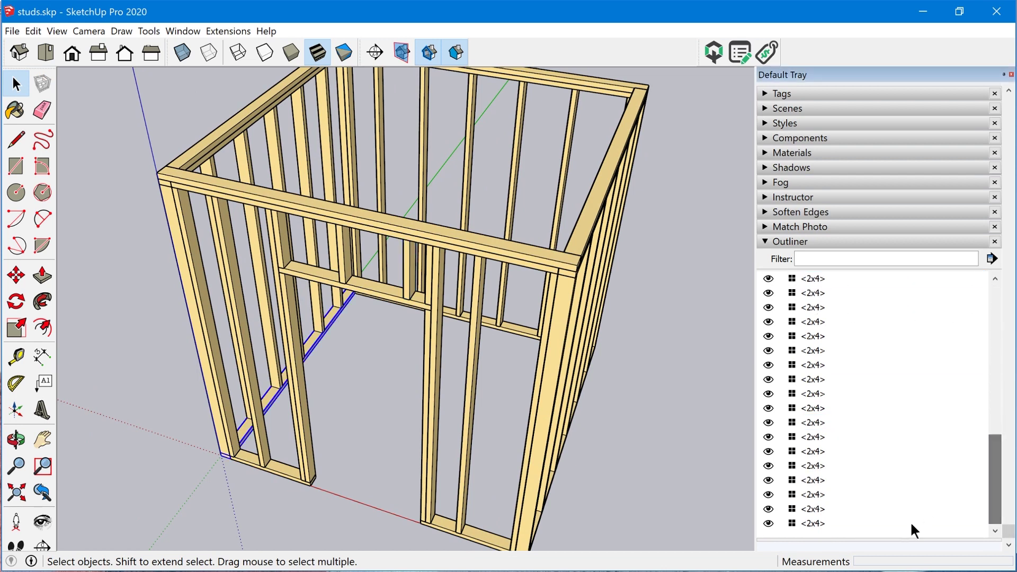
pyautogui.click(813, 524)
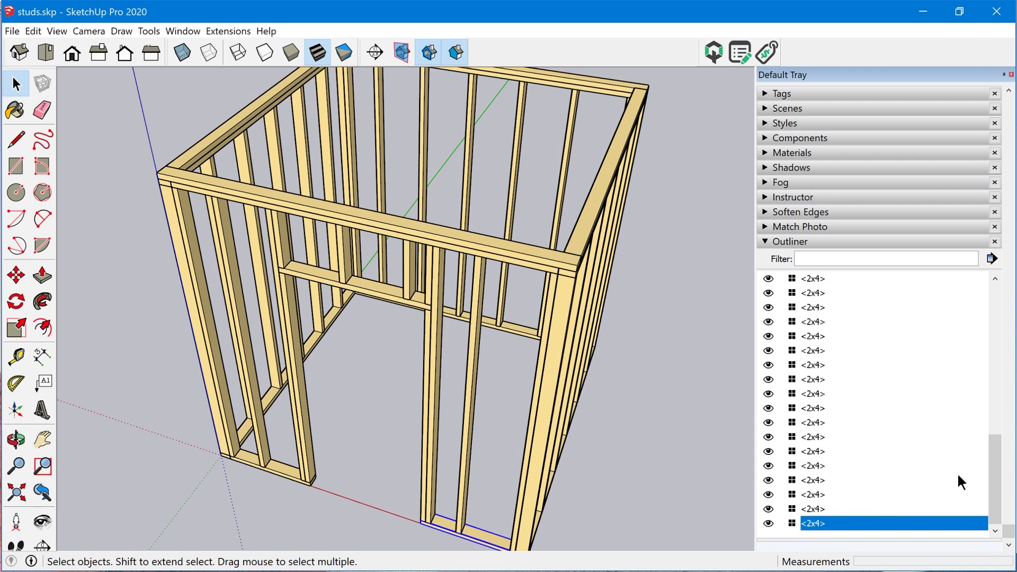
pyautogui.moveTo(995, 480); pyautogui.dragTo(995, 312)
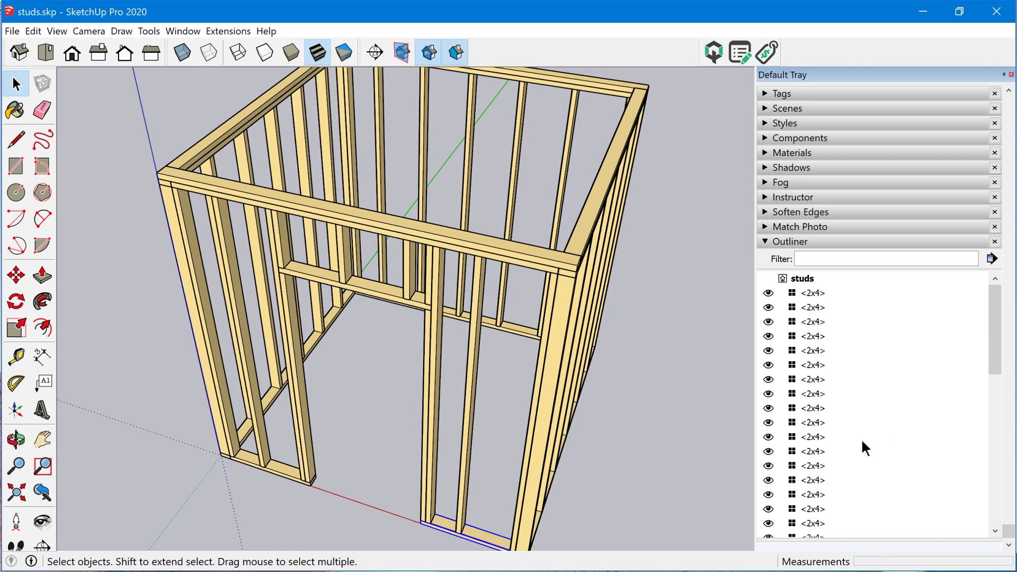
pyautogui.scroll(-3, 511, 424)
pyautogui.moveTo(509, 371); pyautogui.dragTo(487, 334, button='middle')
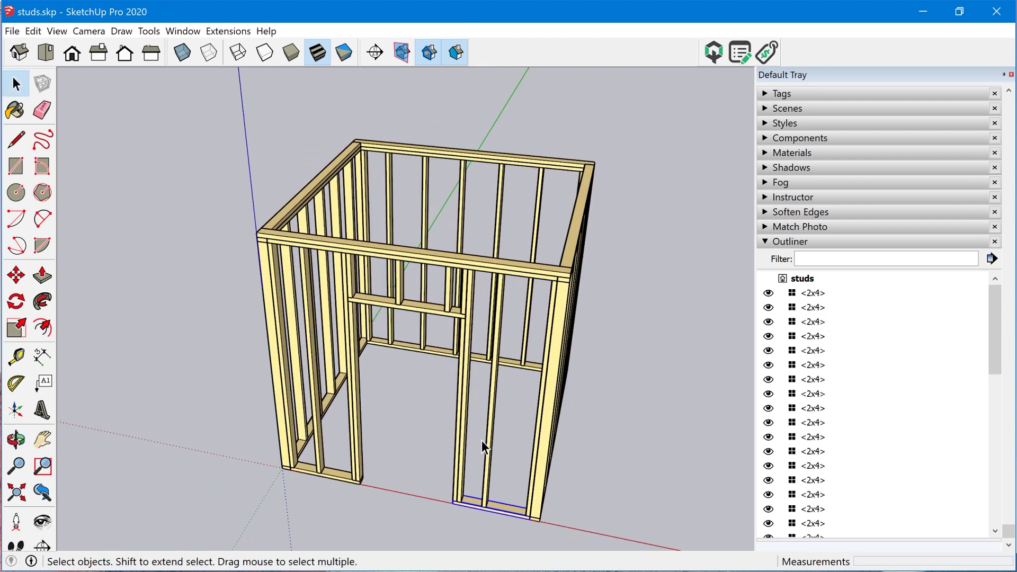
pyautogui.scroll(2, 462, 294)
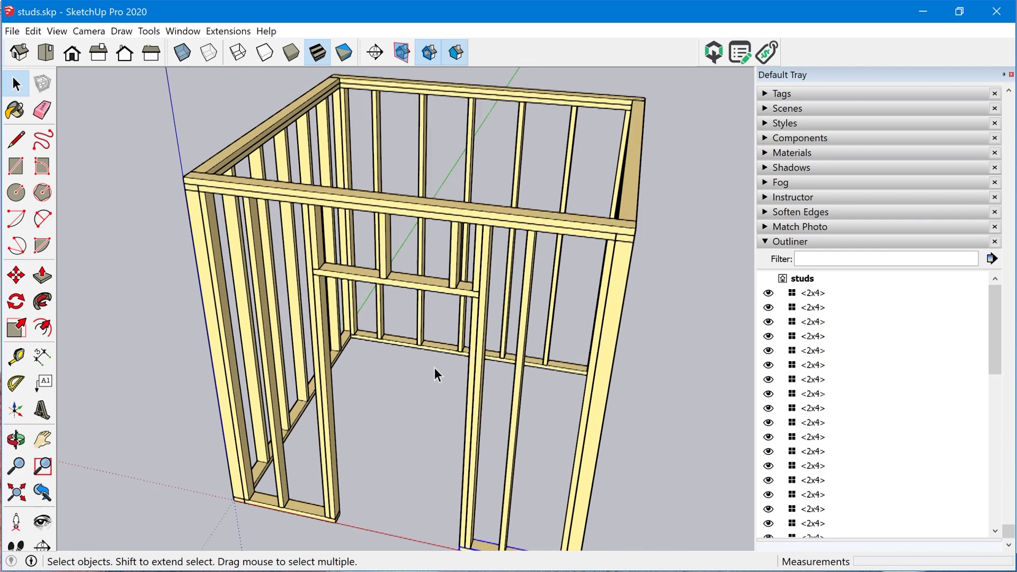
pyautogui.click(456, 275)
pyautogui.moveTo(454, 286); pyautogui.dragTo(397, 335, button='middle')
pyautogui.press('s')
pyautogui.scroll(5, 397, 335)
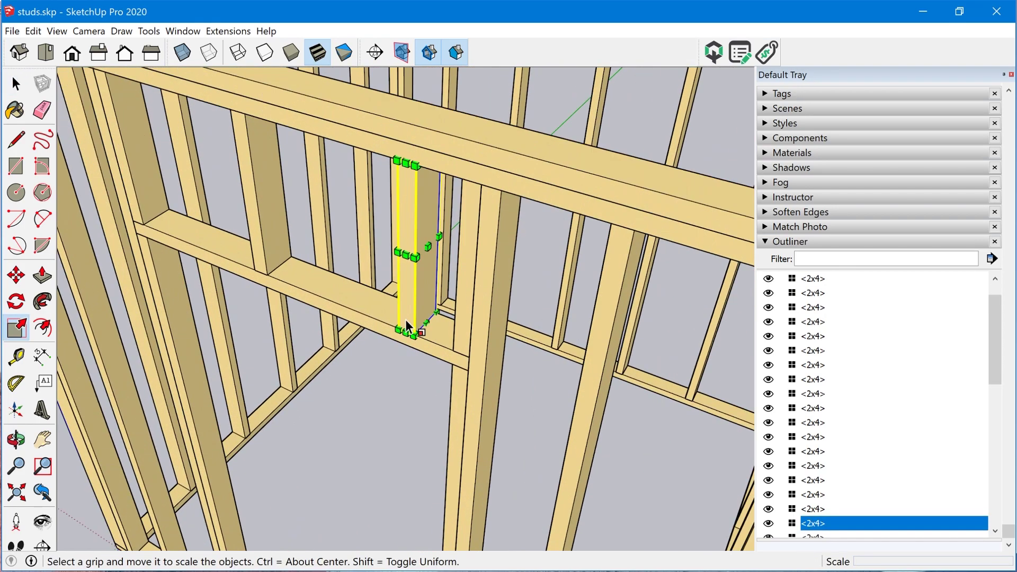
pyautogui.press('x')
pyautogui.scroll(-8, 418, 320)
pyautogui.moveTo(418, 321); pyautogui.dragTo(435, 473)
pyautogui.scroll(8, 419, 482)
pyautogui.scroll(-5, 445, 476)
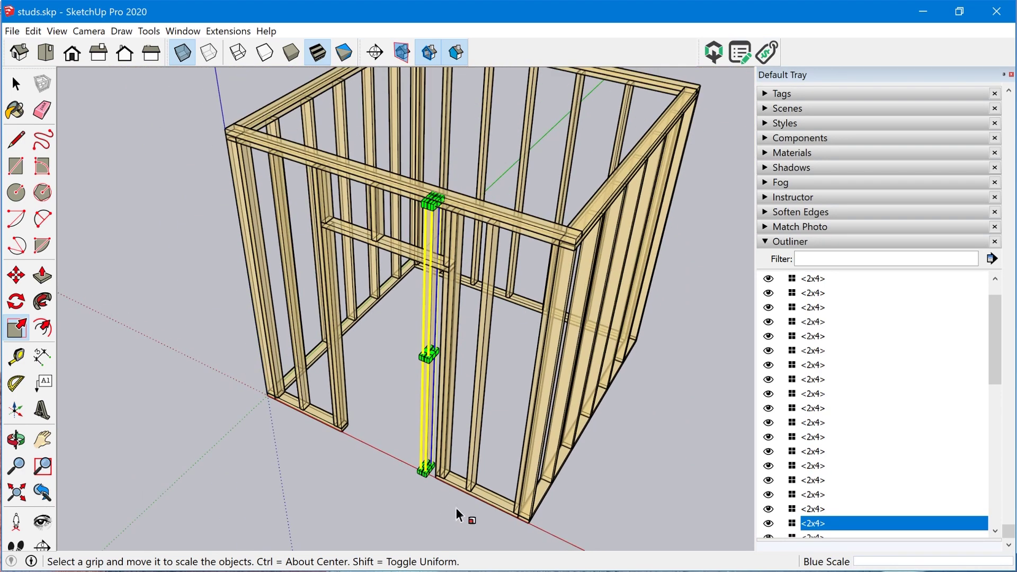
pyautogui.press('space')
pyautogui.click(392, 381)
pyautogui.moveTo(393, 382); pyautogui.dragTo(498, 386, button='middle')
pyautogui.scroll(-3, 511, 432)
# Set the LenZ report column to aggregate as a total sum.
pyautogui.click(12, 31)
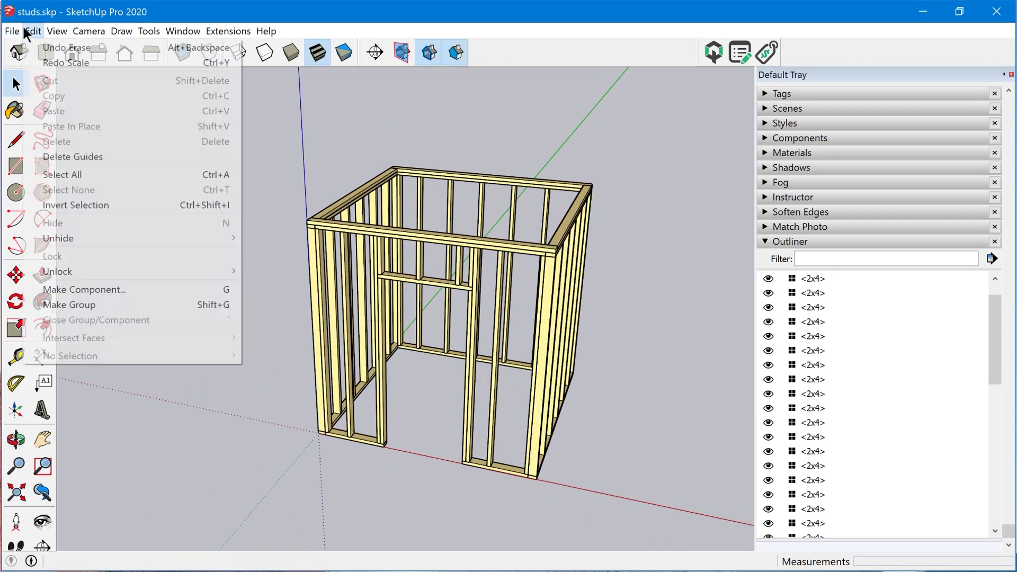
pyautogui.press('Escape')
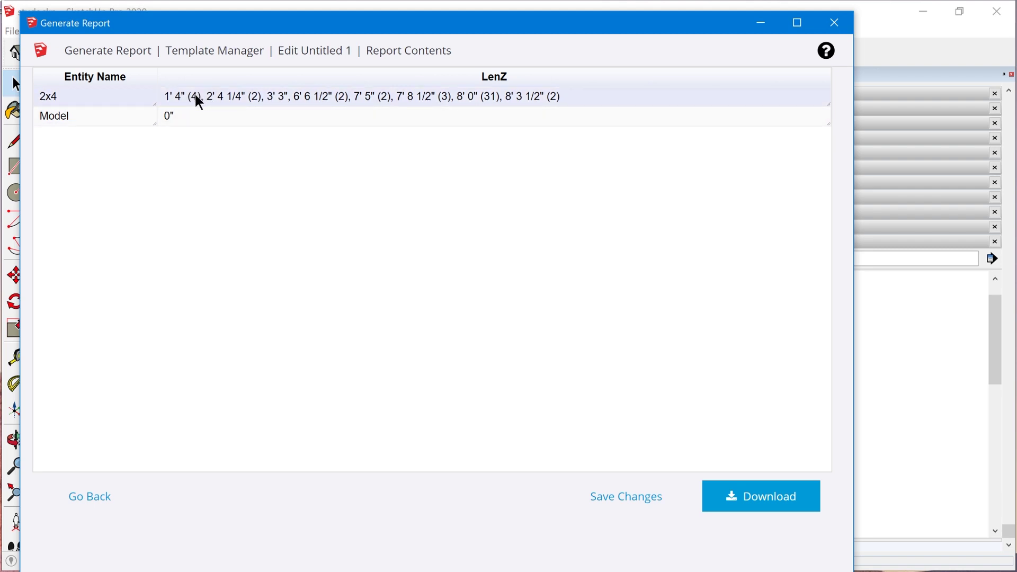
pyautogui.click(90, 498)
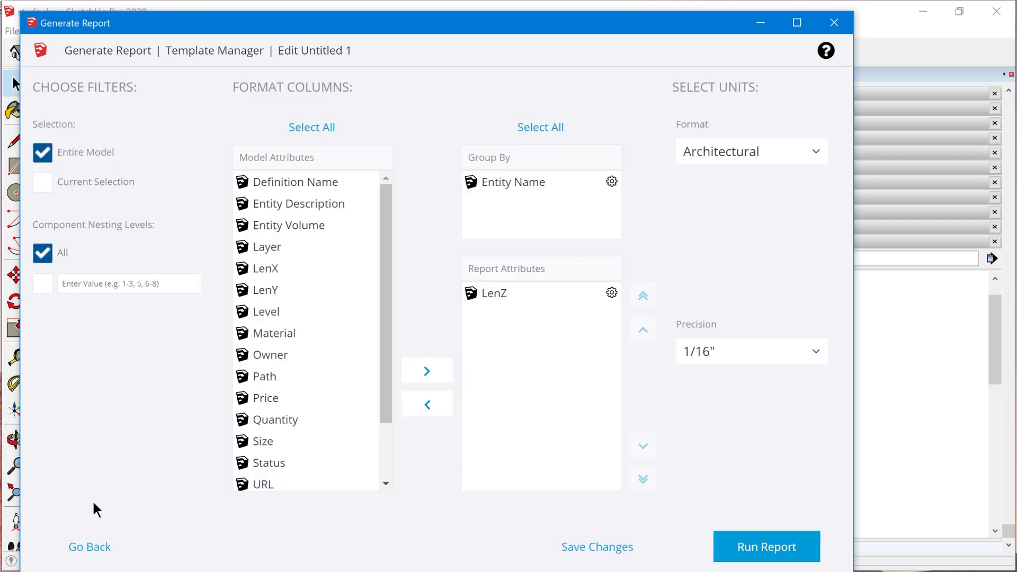
pyautogui.click(610, 300)
pyautogui.click(611, 294)
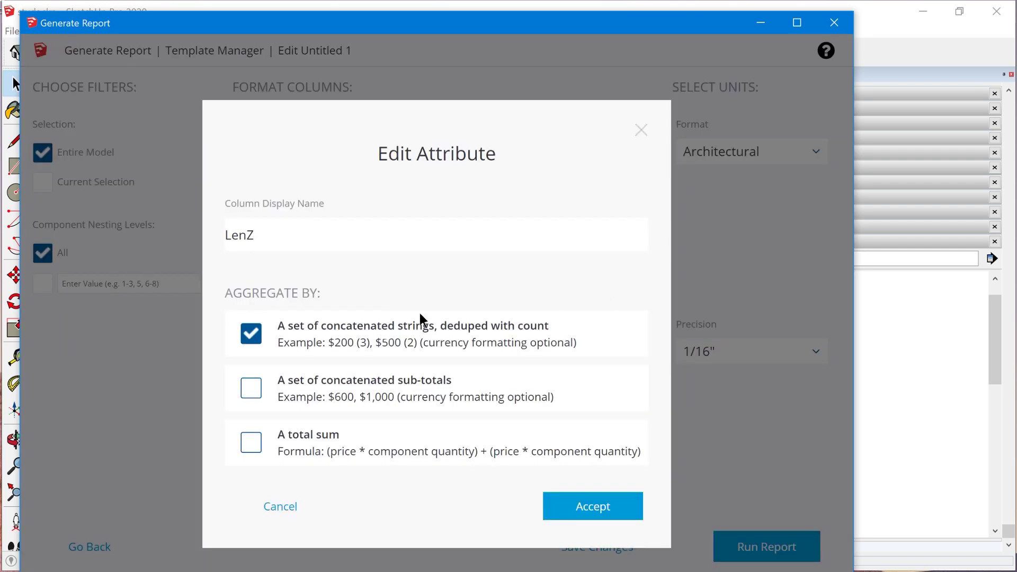
pyautogui.click(251, 442)
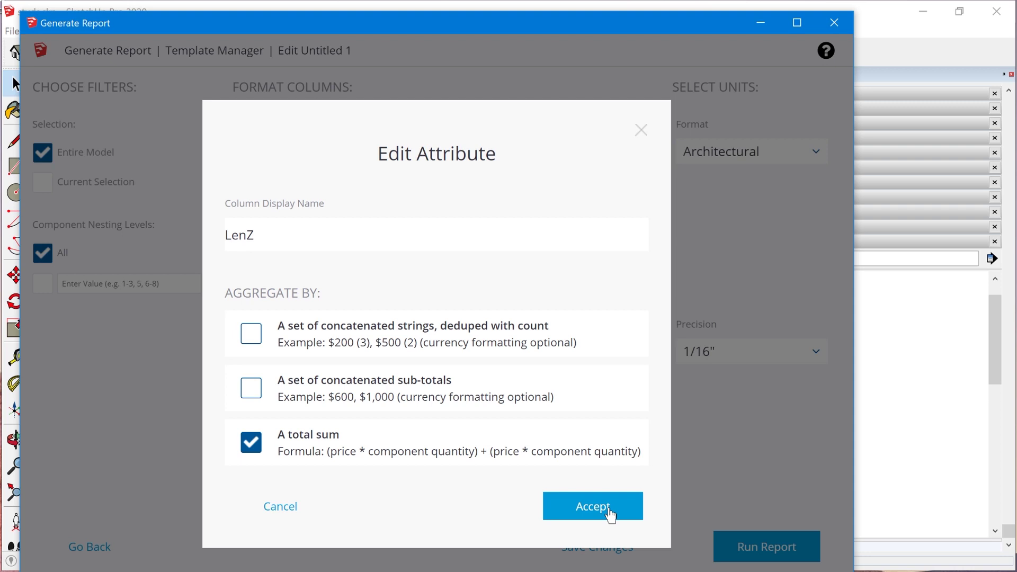
pyautogui.click(609, 509)
# Run the report, totalling 328' 11" of 2x4, and download it as a CSV.
pyautogui.click(761, 548)
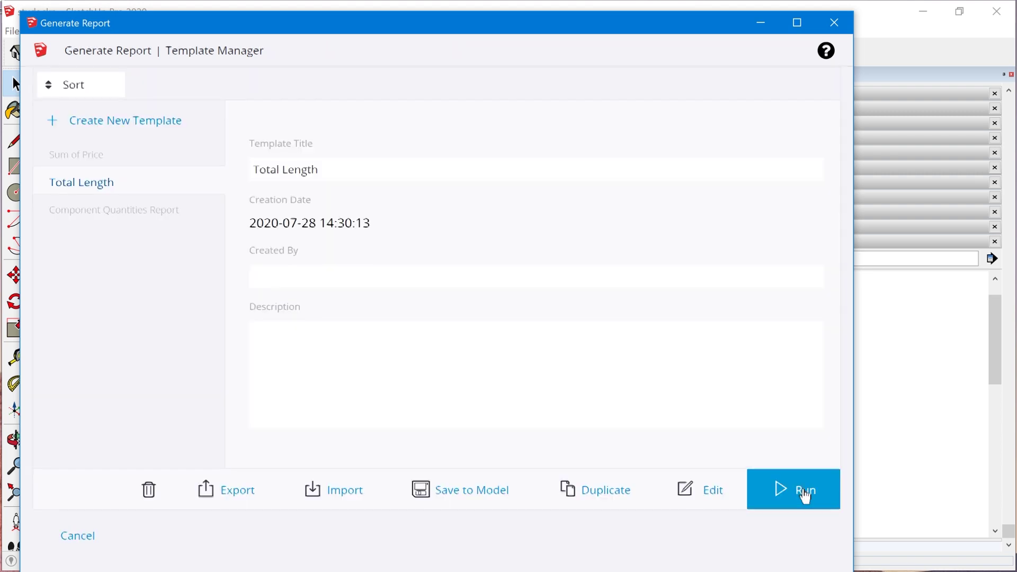
pyautogui.click(802, 490)
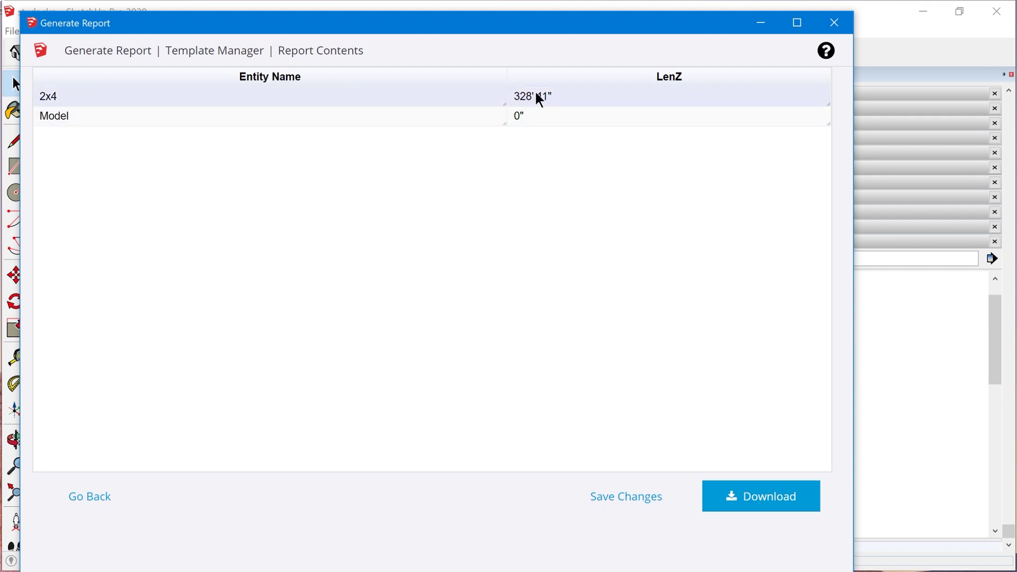
pyautogui.click(720, 494)
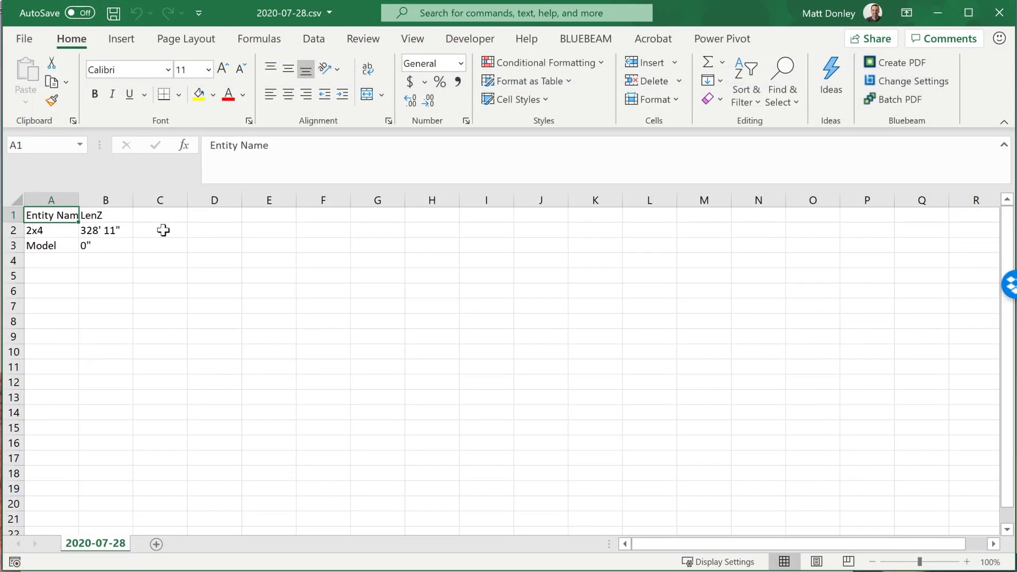
# Review the 328' 11" 2x4 total in 2020-07-28.csv, then minimize Excel.
pyautogui.click(168, 229)
pyautogui.click(169, 215)
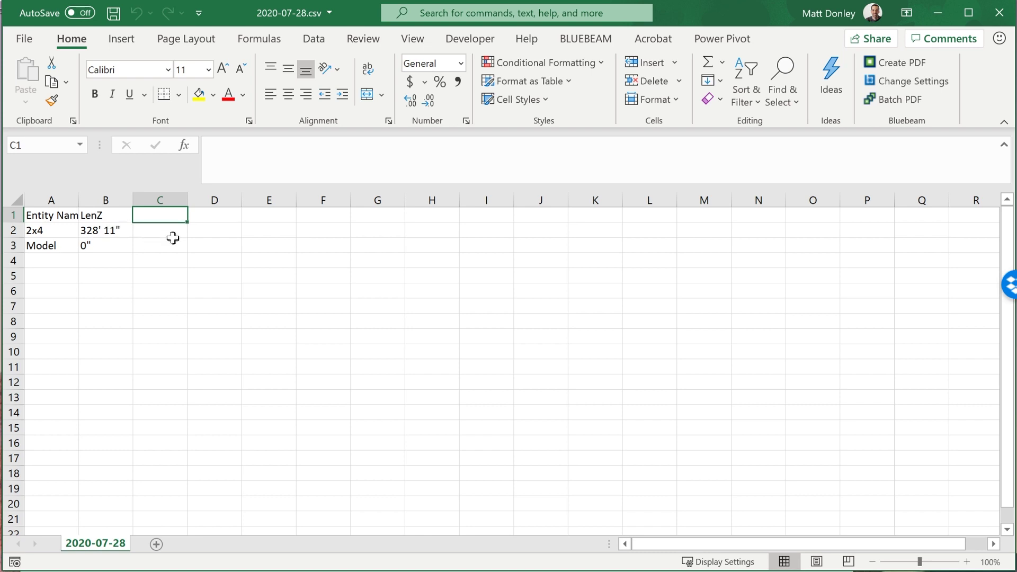
pyautogui.click(214, 230)
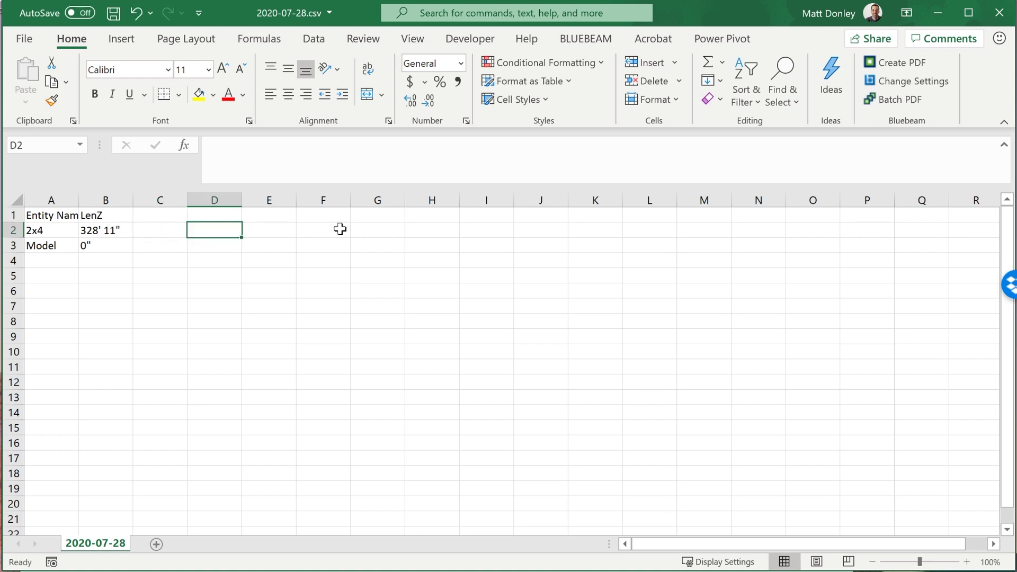
pyautogui.click(336, 233)
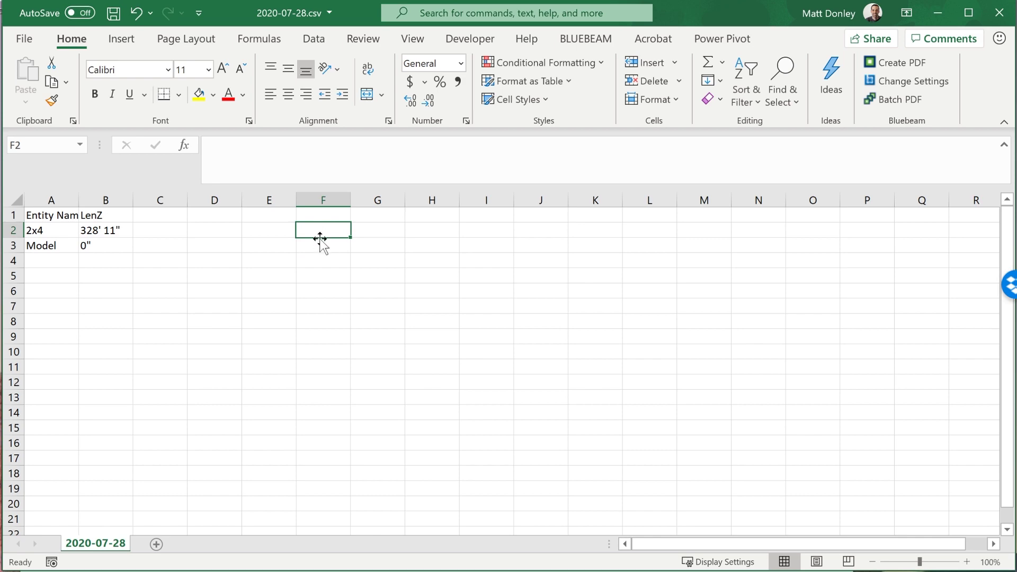
pyautogui.click(933, 12)
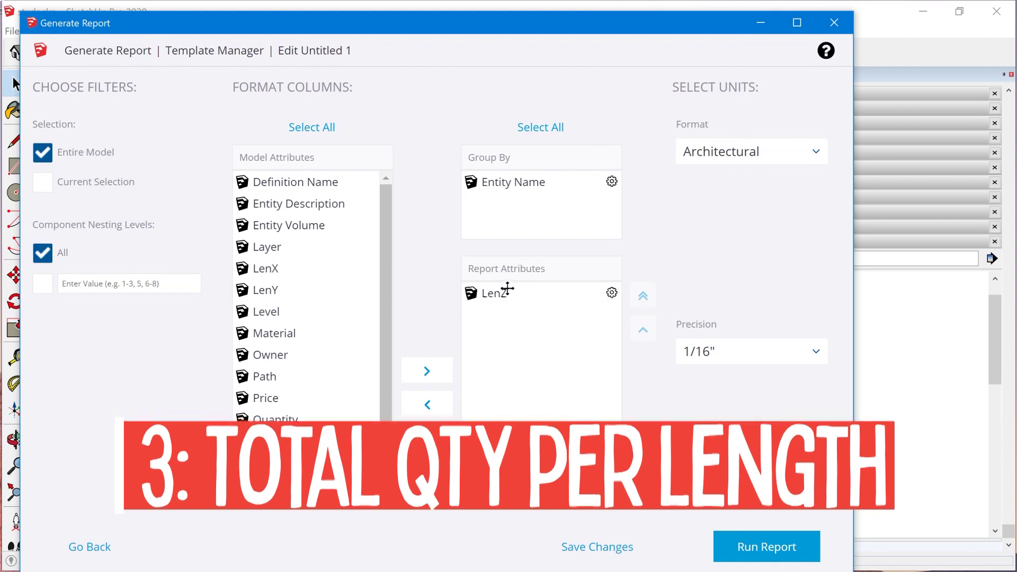
# Group the report by LenZ with a Quantity column and run it, showing 31 at 8' 0".
pyautogui.click(497, 293)
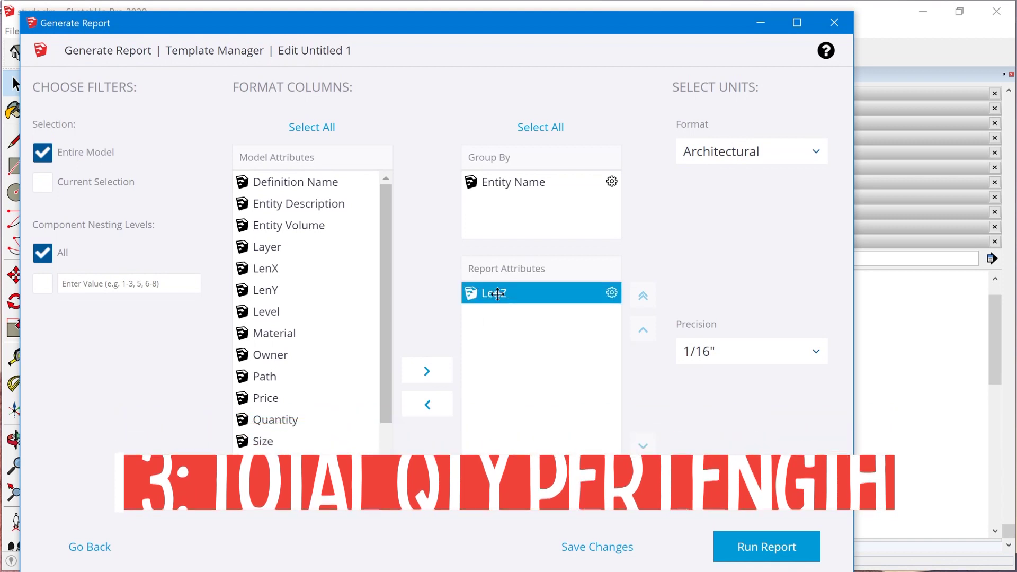
pyautogui.moveTo(492, 294); pyautogui.dragTo(529, 159)
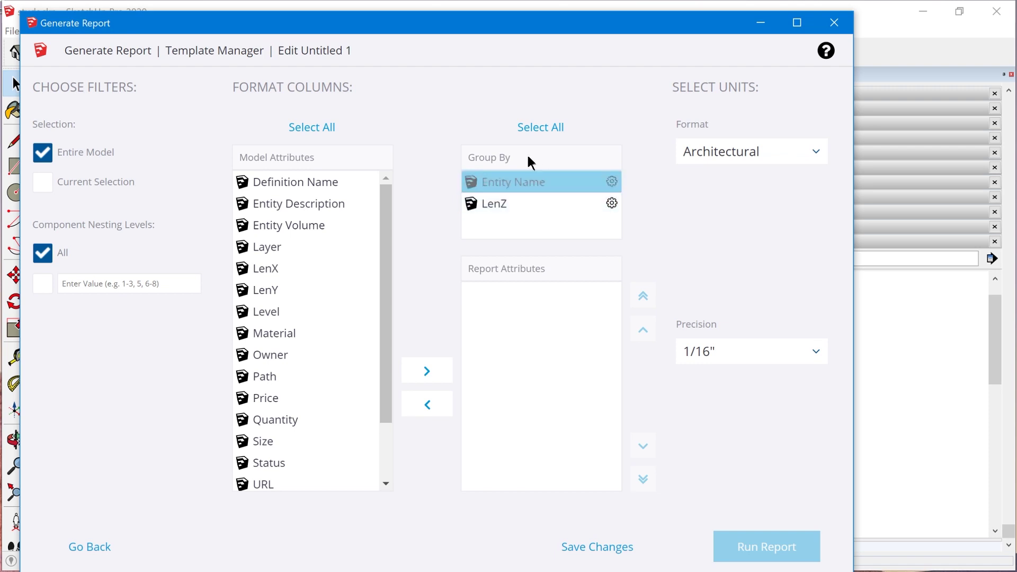
pyautogui.moveTo(254, 422); pyautogui.dragTo(567, 354)
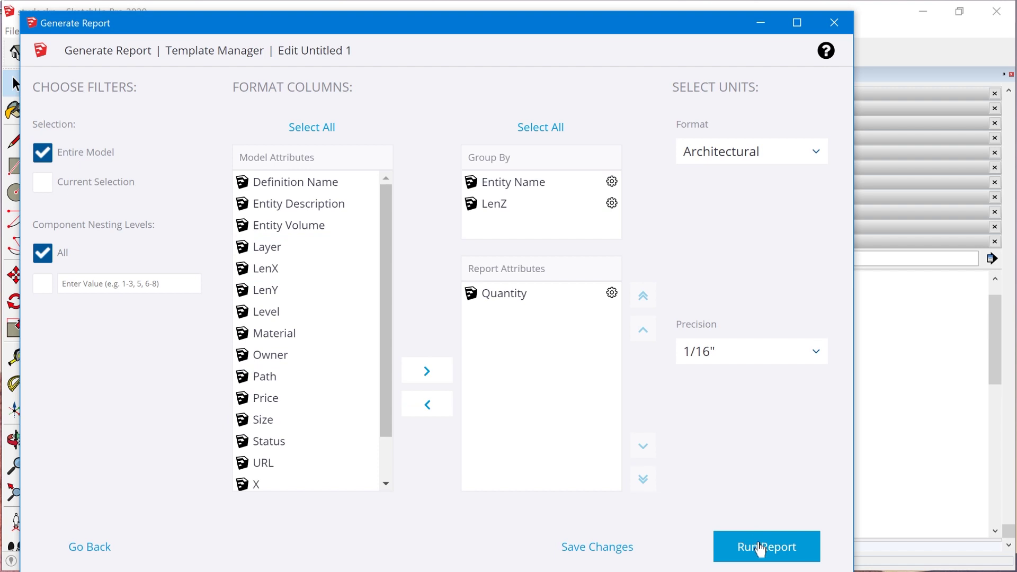
pyautogui.click(762, 549)
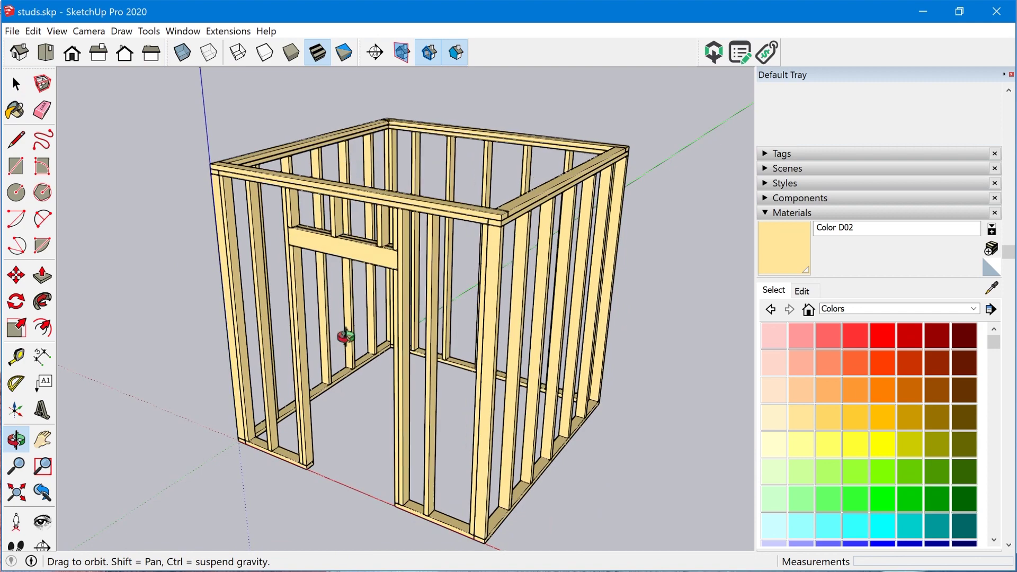
pyautogui.moveTo(345, 336); pyautogui.dragTo(543, 326, button='middle')
# Run the saved 'Total QTY per length' template from File > Generate Report.
pyautogui.scroll(-3, 479, 287)
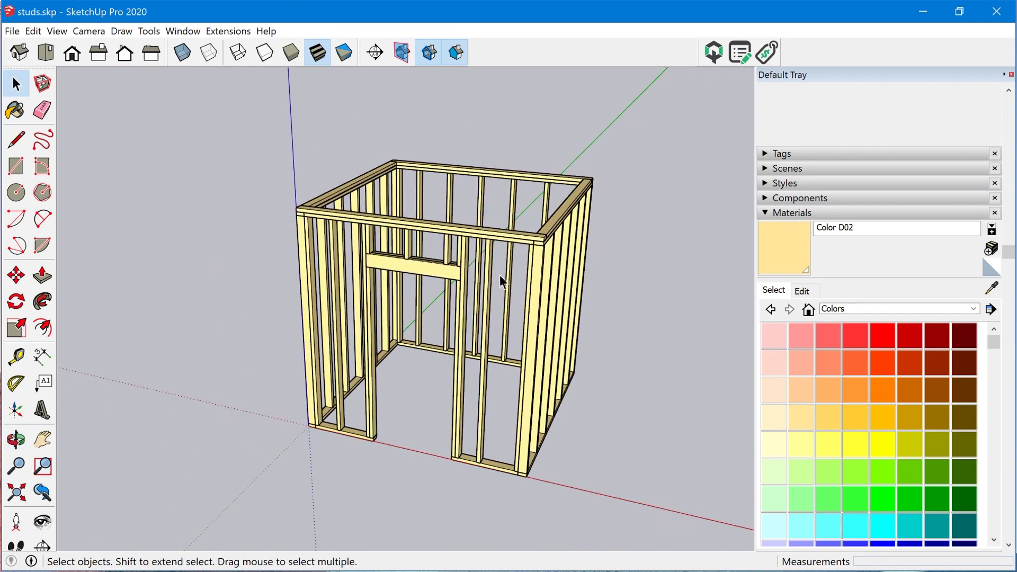
pyautogui.scroll(2, 428, 268)
pyautogui.moveTo(428, 268); pyautogui.dragTo(382, 249, button='middle')
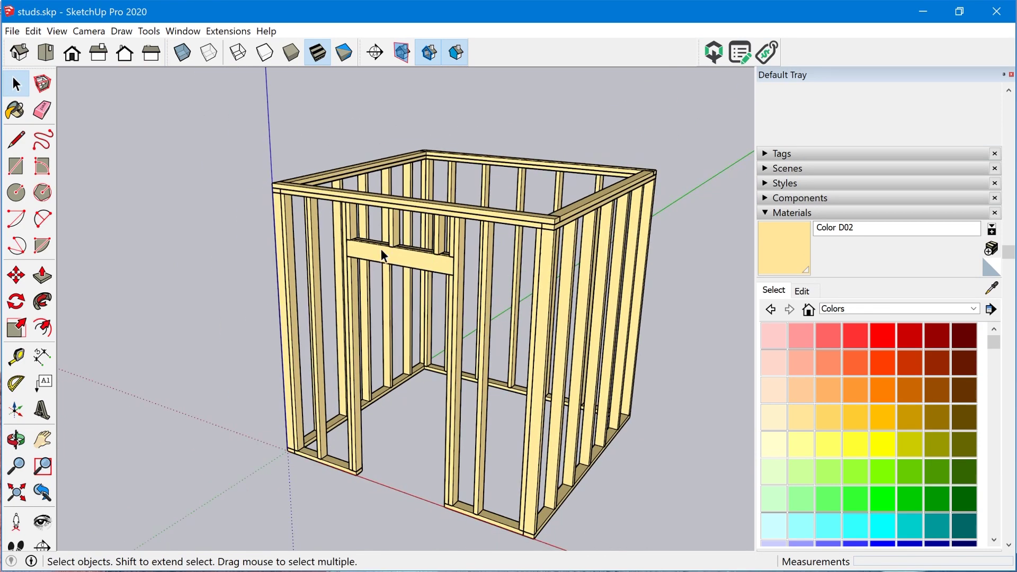
pyautogui.click(31, 32)
pyautogui.moveTo(13, 37)
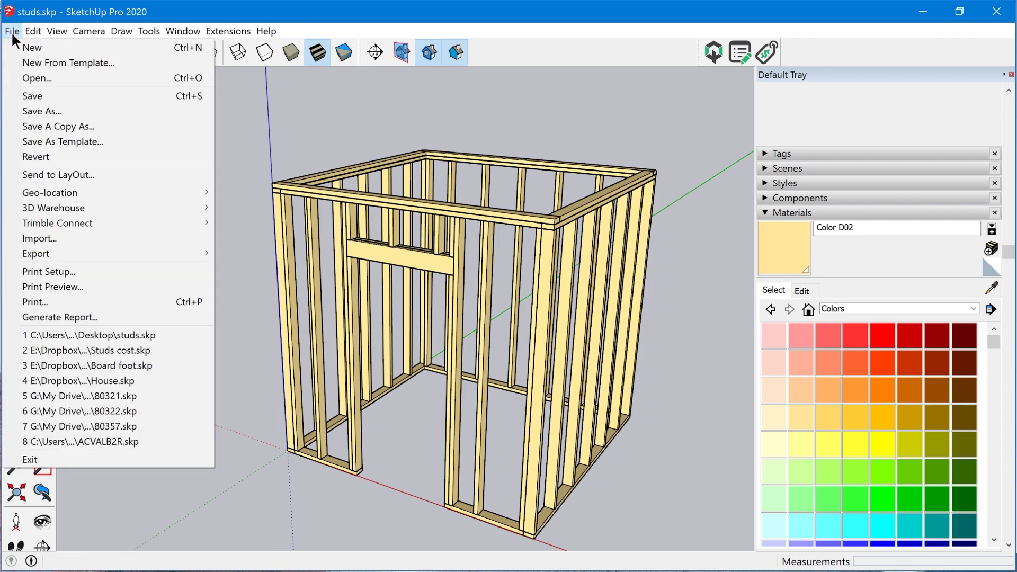
pyautogui.click(87, 317)
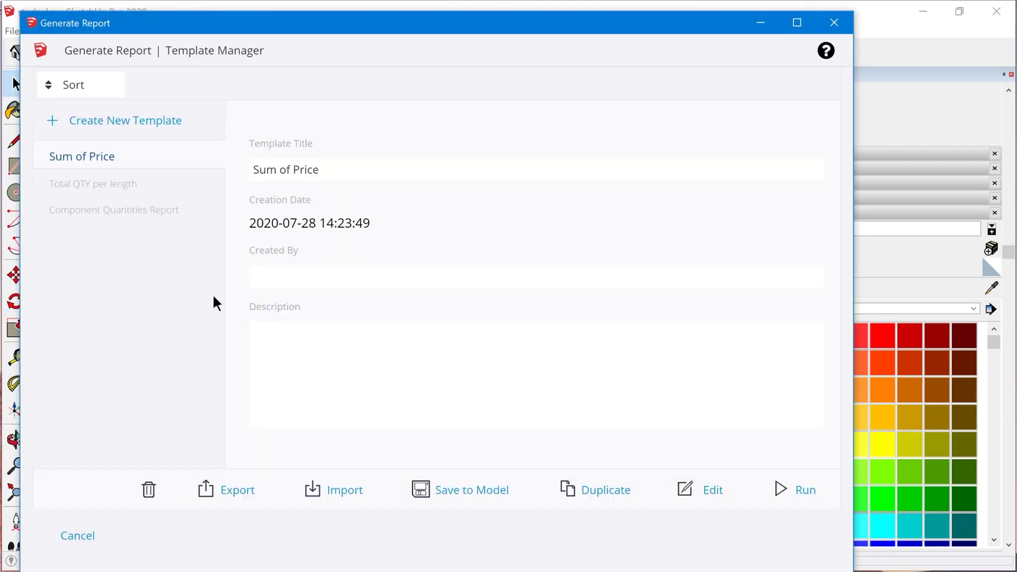
pyautogui.click(138, 182)
pyautogui.click(815, 503)
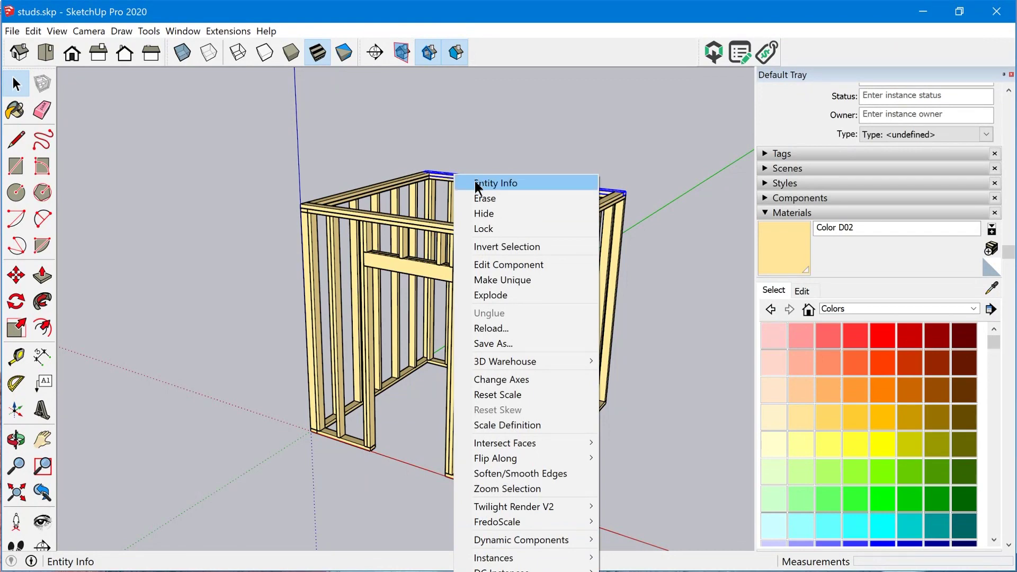
# Add the LenZ attribute to the 2x4 top plate's component attributes.
pyautogui.moveTo(567, 546)
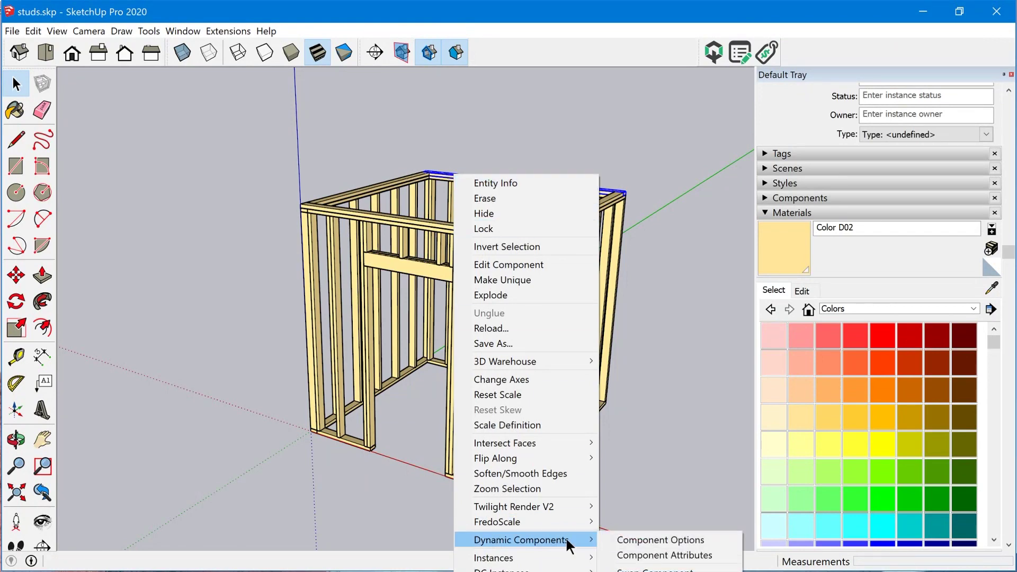
pyautogui.click(644, 555)
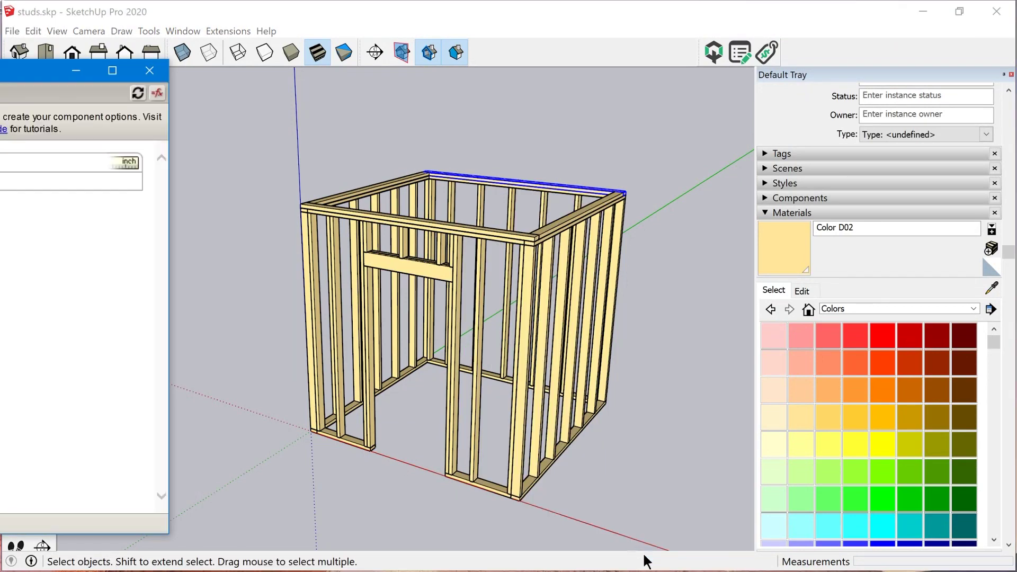
pyautogui.moveTo(28, 70); pyautogui.dragTo(250, 89)
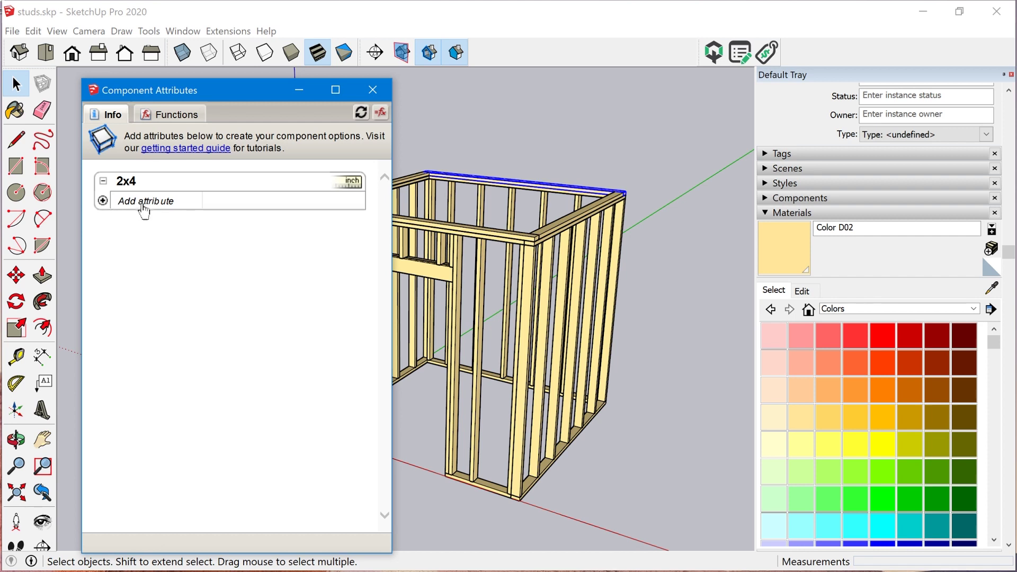
pyautogui.click(104, 201)
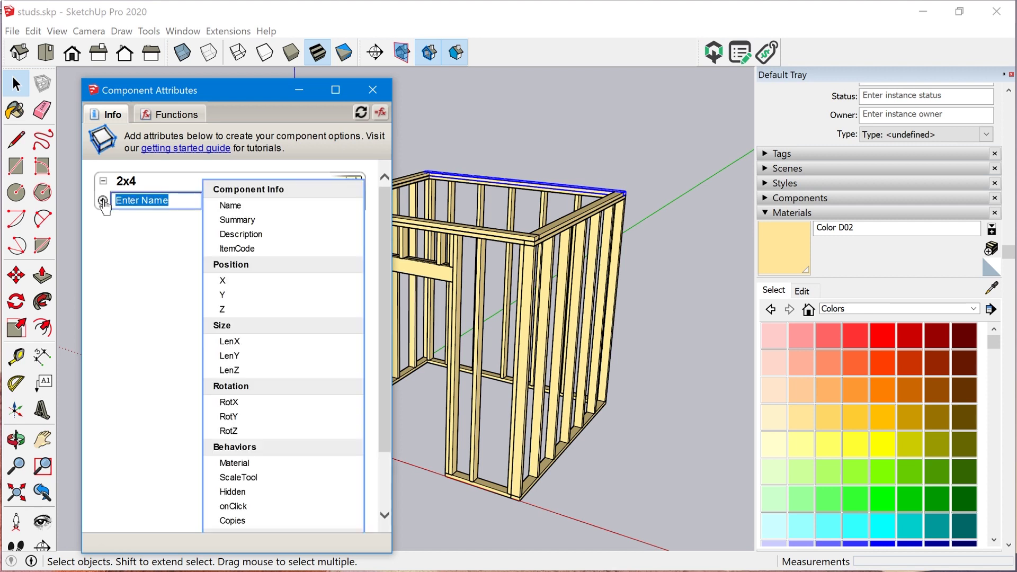
pyautogui.click(291, 371)
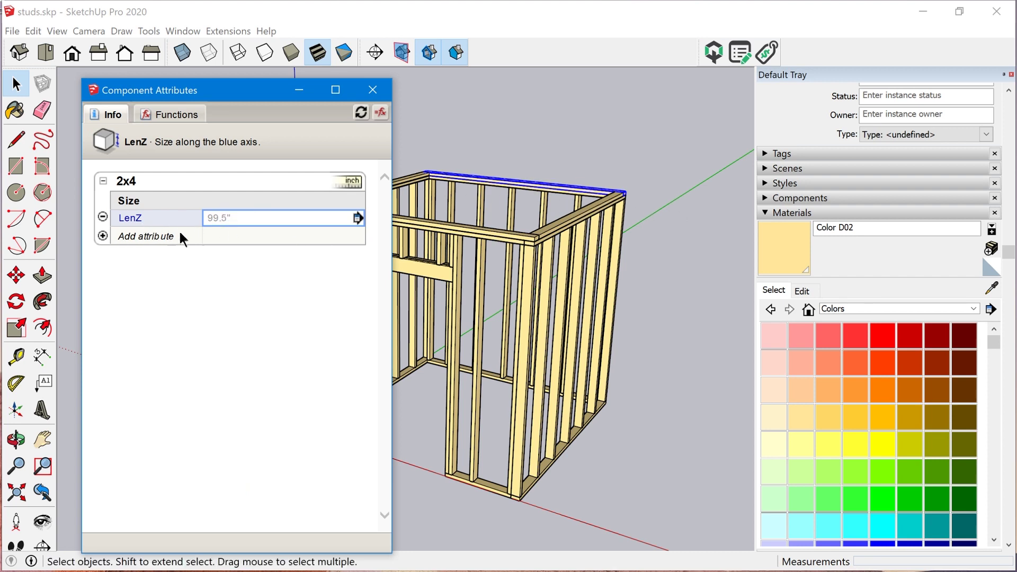
# Add a custom attribute named CostEach and begin its formula with '='.
pyautogui.click(104, 237)
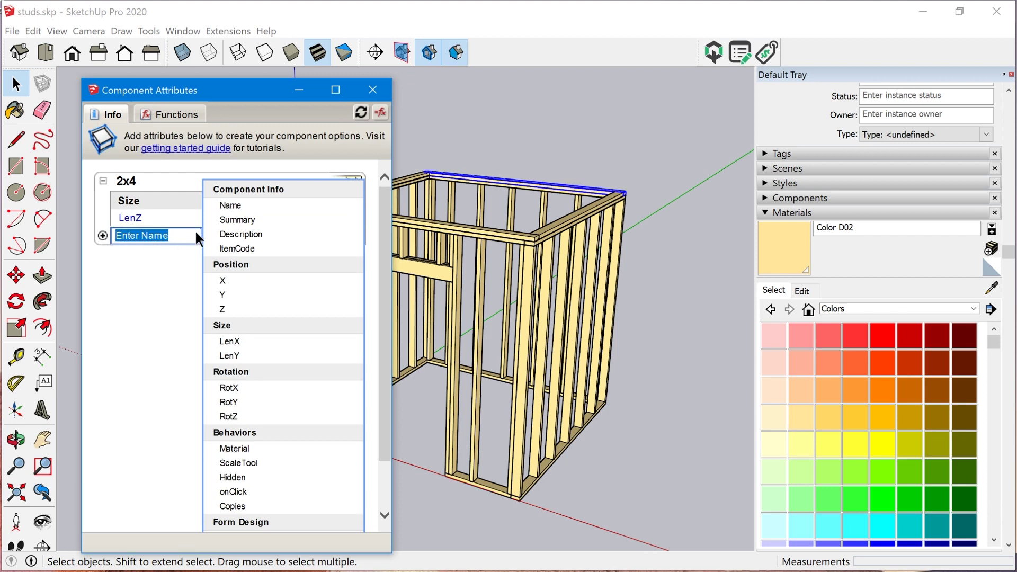
pyautogui.write('Co')
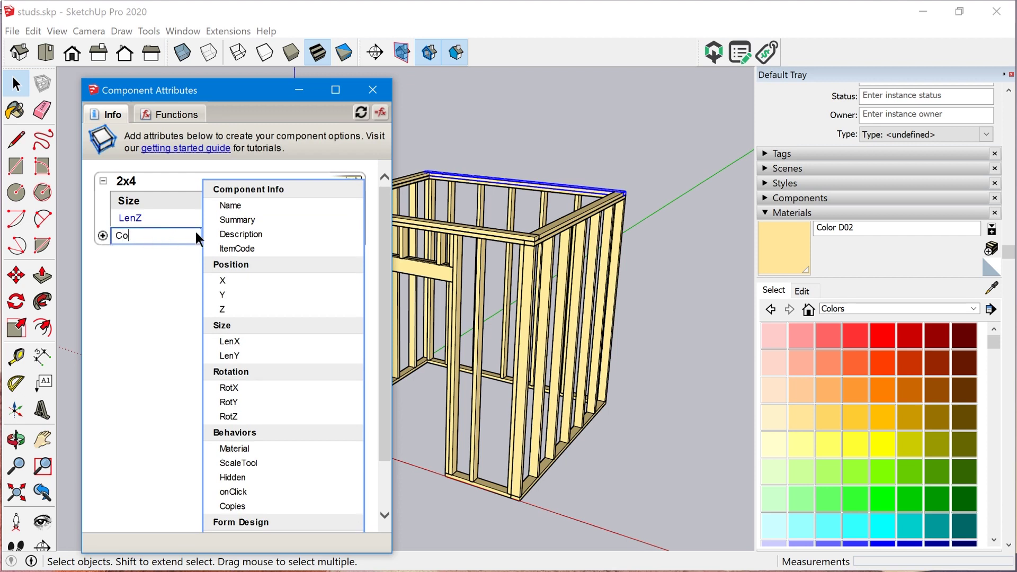
pyautogui.write('stEach')
pyautogui.press('Return')
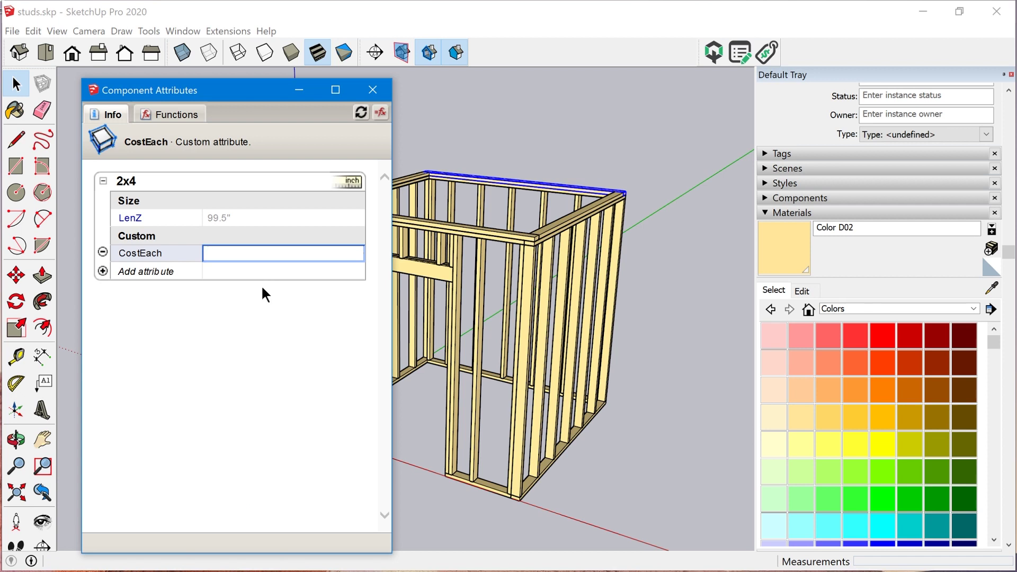
pyautogui.write('=LenZ*.05')
# Commit CostEach as =LenZ*.05, giving 4.975 for the 99.5" plate, then deselect.
pyautogui.press('Return')
pyautogui.moveTo(245, 90); pyautogui.dragTo(192, 82)
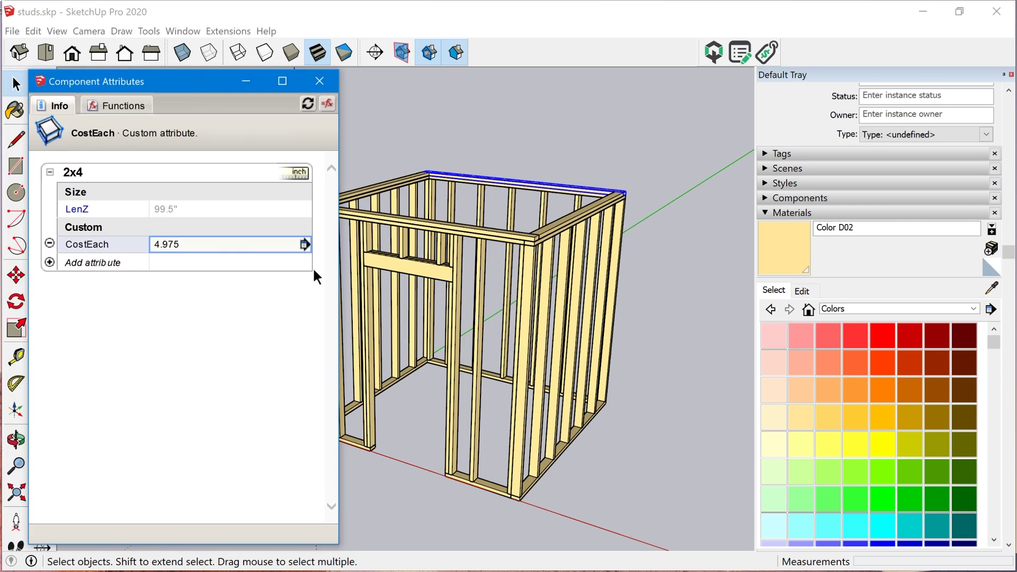
pyautogui.middleClick(587, 231)
pyautogui.moveTo(587, 230); pyautogui.dragTo(593, 212, button='middle')
pyautogui.scroll(3, 596, 204)
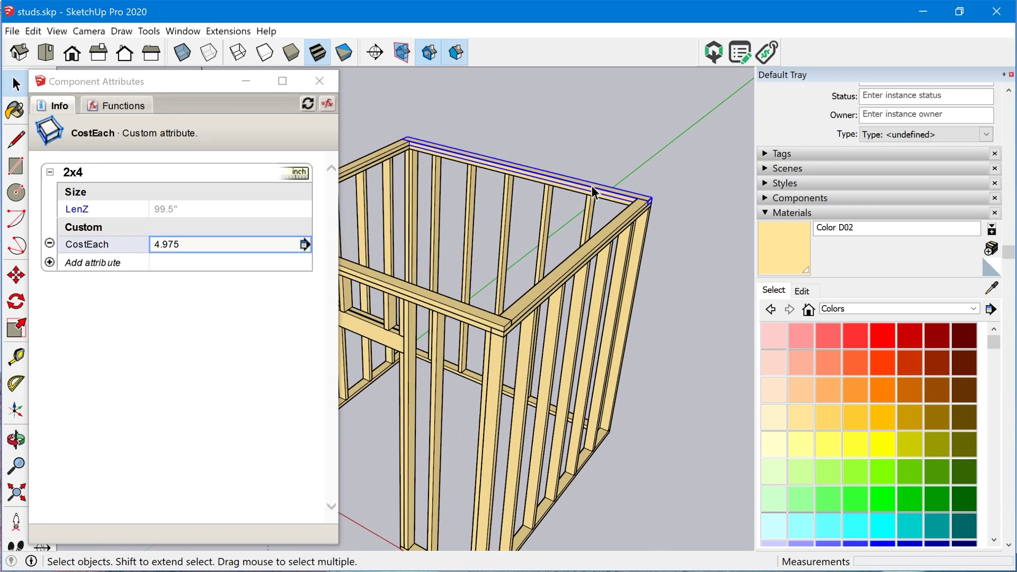
pyautogui.scroll(-1, 636, 225)
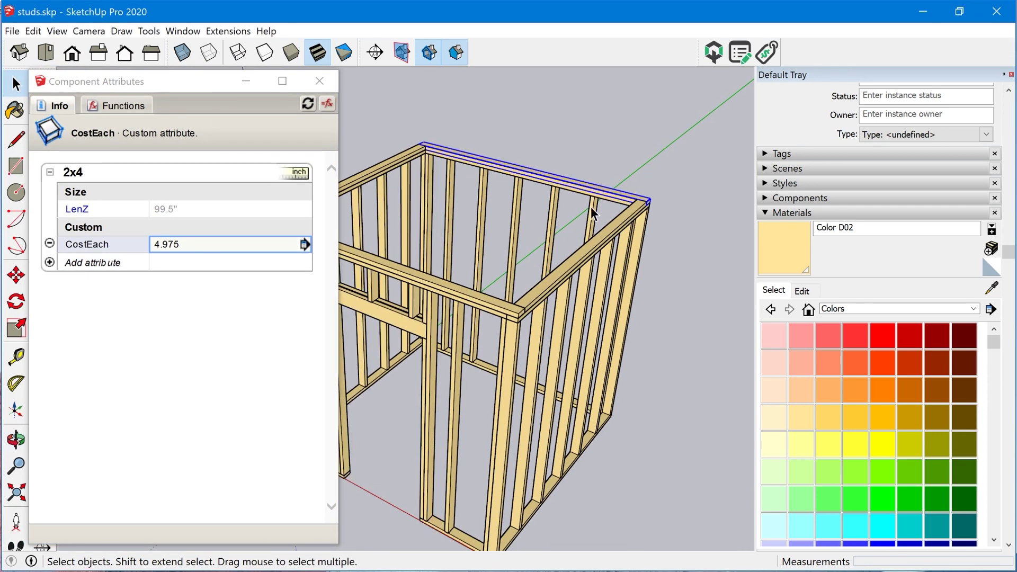
pyautogui.moveTo(520, 288); pyautogui.dragTo(612, 312, button='middle')
pyautogui.press('Escape')
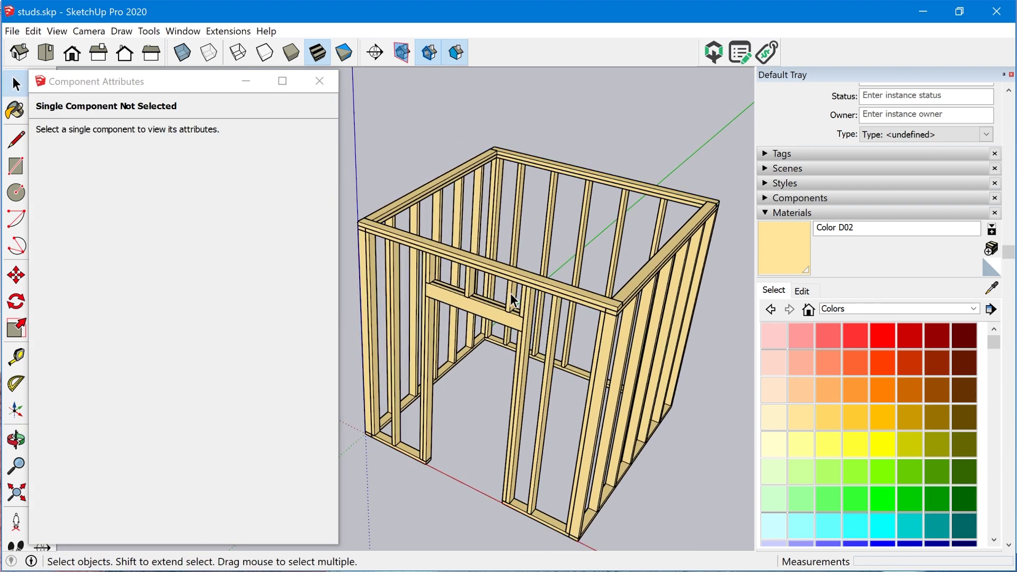
# Compare the component attributes of the short 12" stud and the top plate.
pyautogui.click(517, 309)
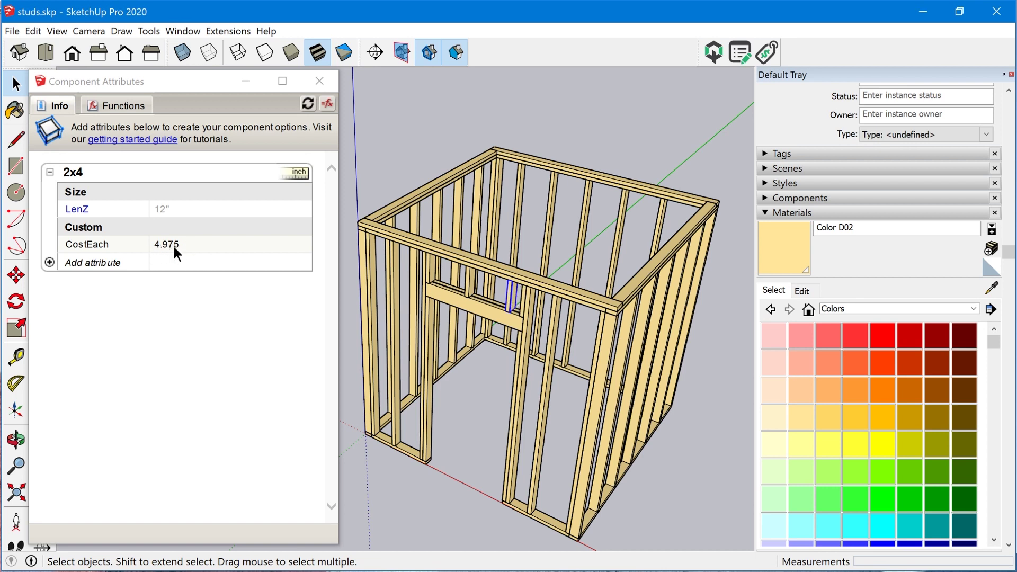
pyautogui.click(601, 177)
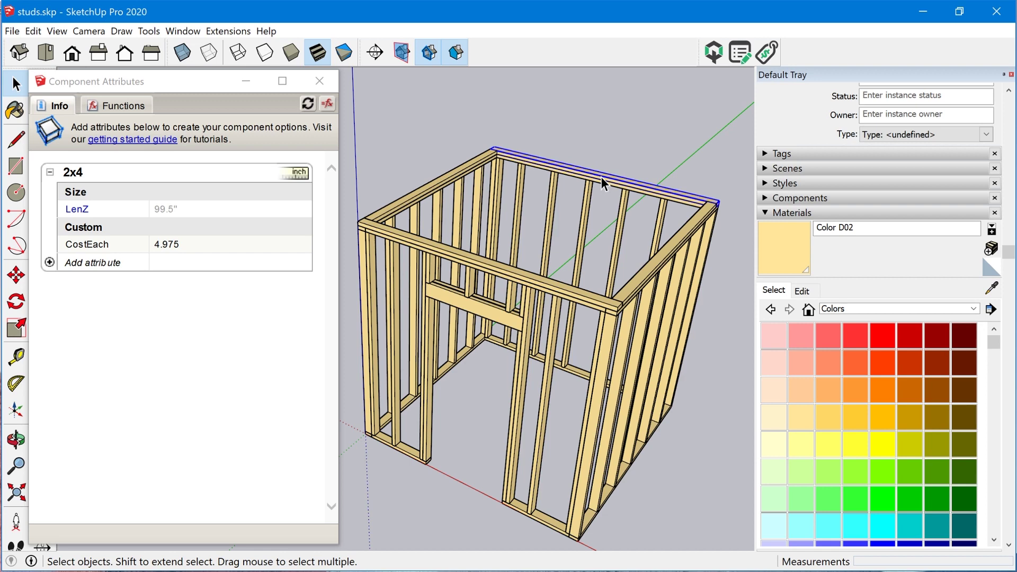
pyautogui.scroll(-3, 578, 371)
pyautogui.scroll(5, 534, 291)
# Redraw the 12" stud via Dynamic Components so its CostEach becomes 0.6.
pyautogui.rightClick(536, 253)
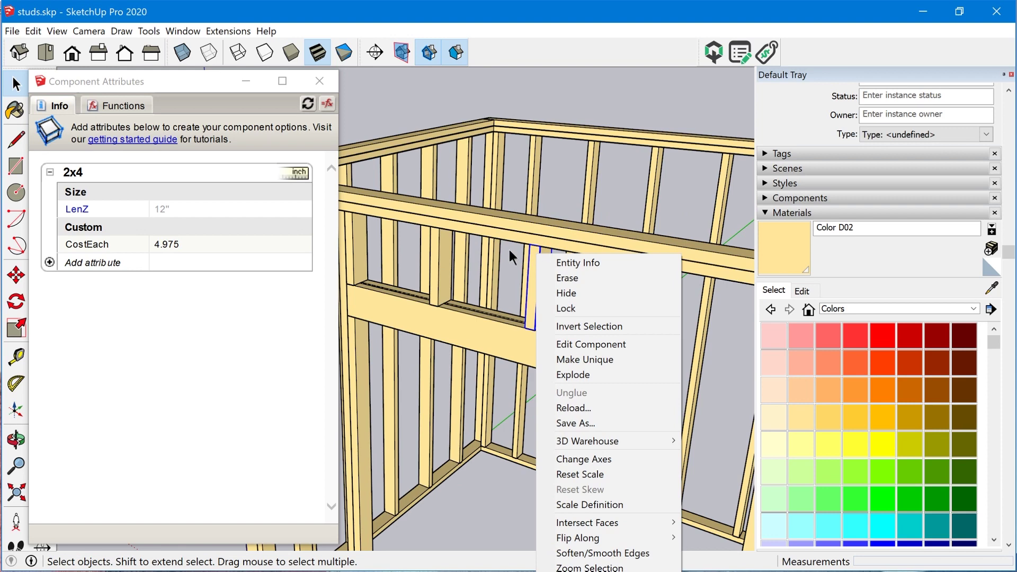
pyautogui.click(562, 262)
pyautogui.keyDown('shift'); pyautogui.moveTo(530, 254); pyautogui.dragTo(529, 67, button='middle'); pyautogui.keyUp('shift')
pyautogui.rightClick(529, 73)
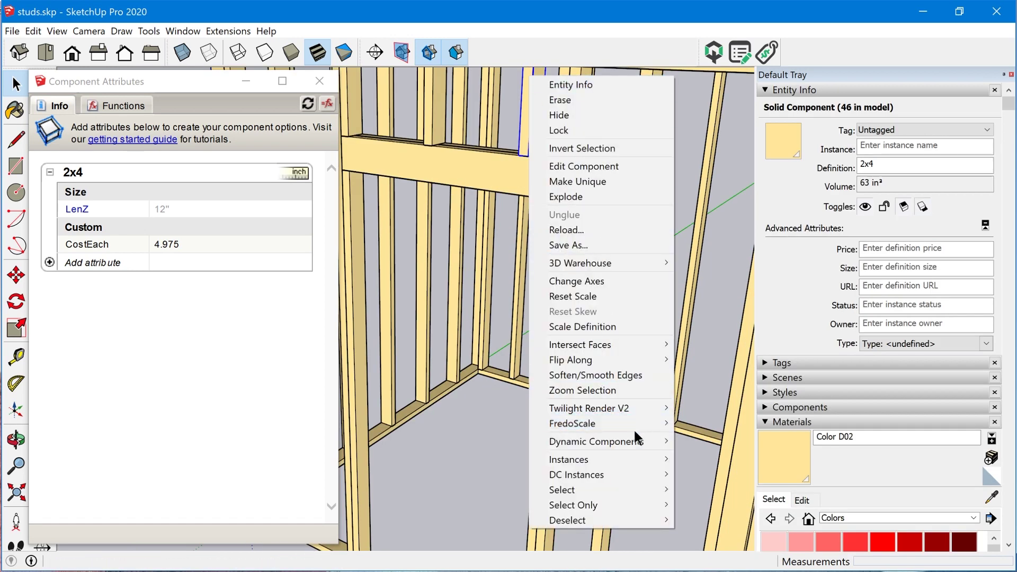
pyautogui.moveTo(631, 440)
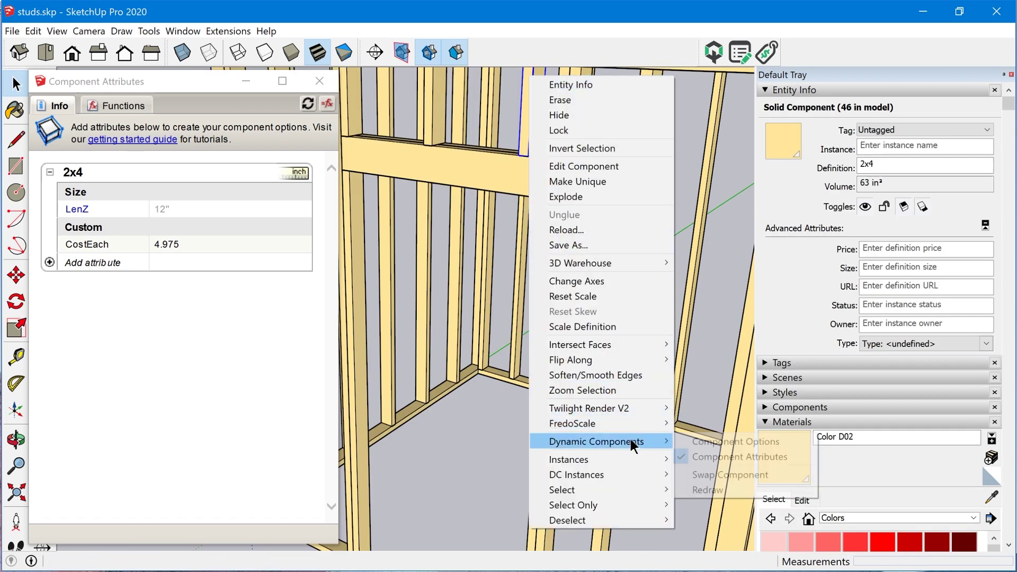
pyautogui.click(702, 491)
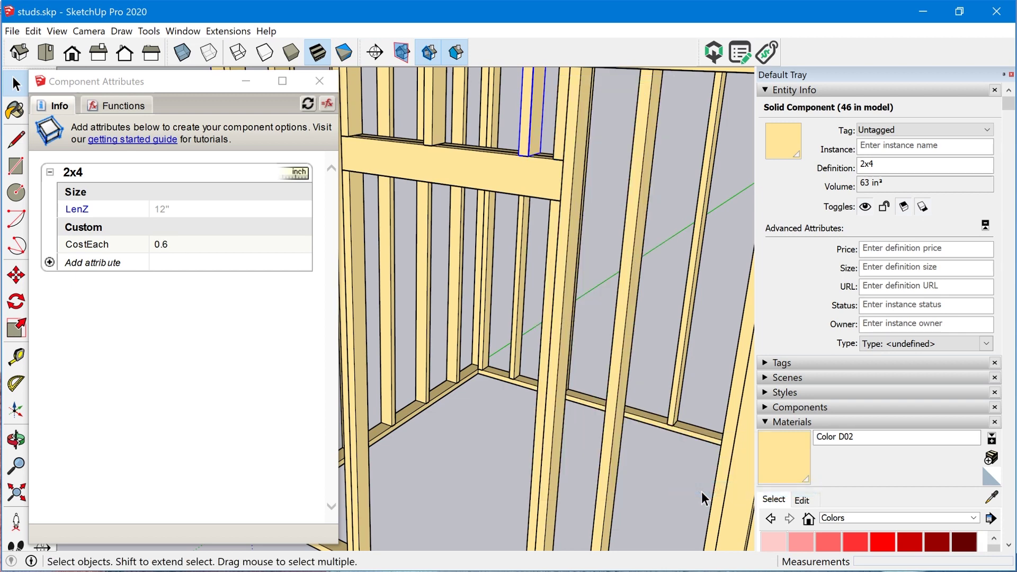
pyautogui.scroll(-5, 558, 434)
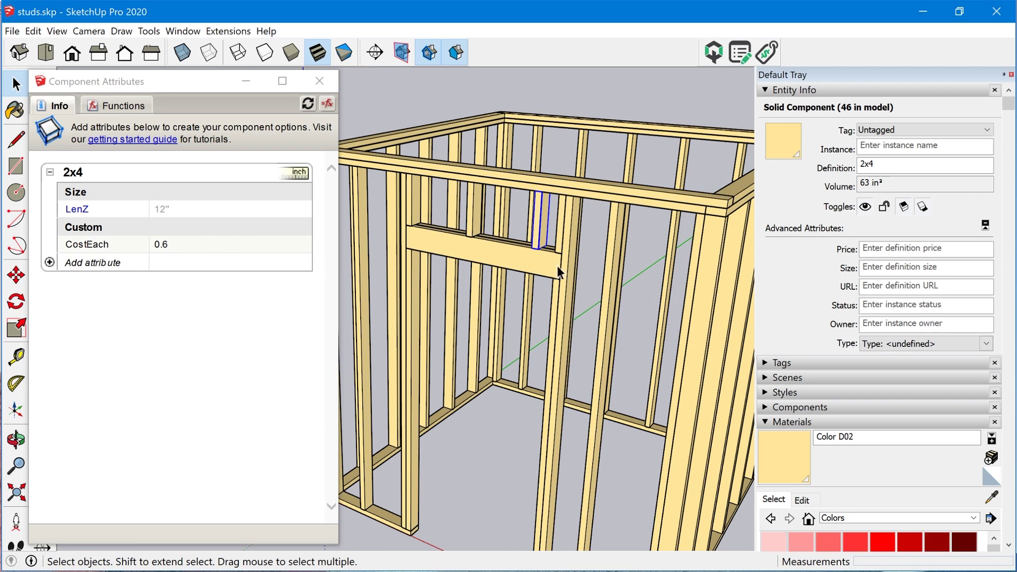
pyautogui.scroll(-5, 633, 326)
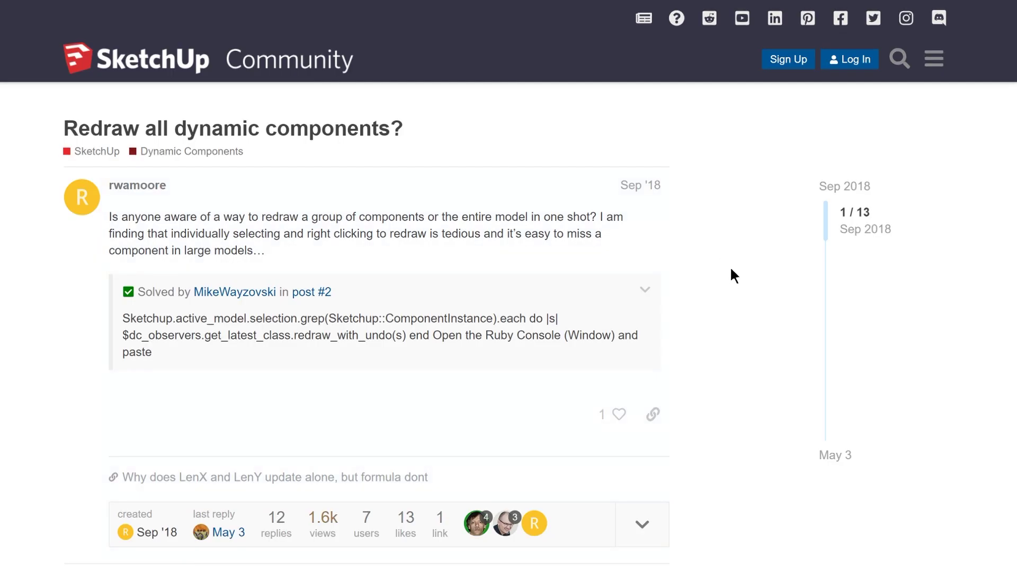
# Copy the forum's three-line Ruby redraw snippet and window-select the whole stud frame.
pyautogui.scroll(-6, 732, 268)
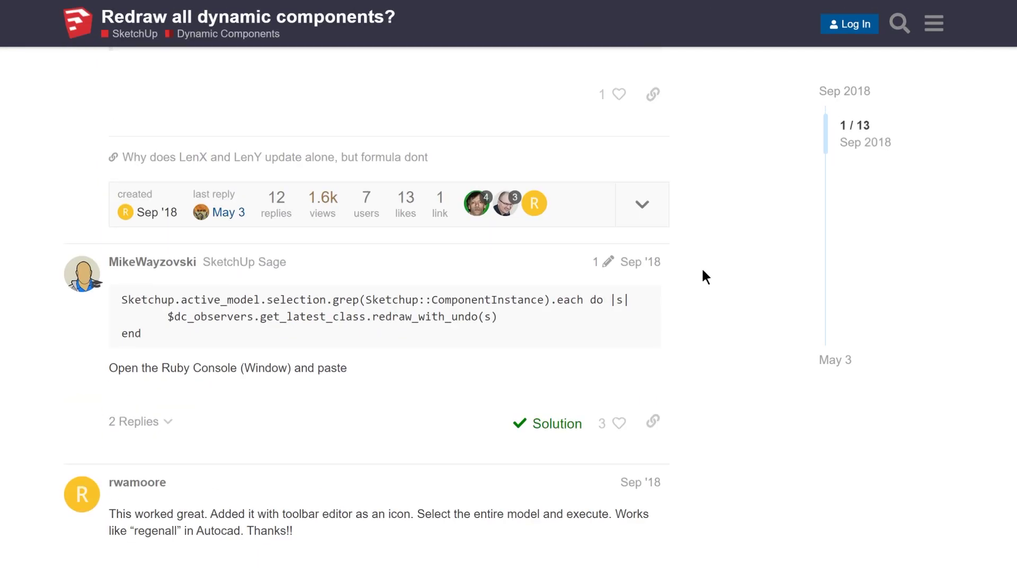
pyautogui.moveTo(121, 298); pyautogui.dragTo(147, 336)
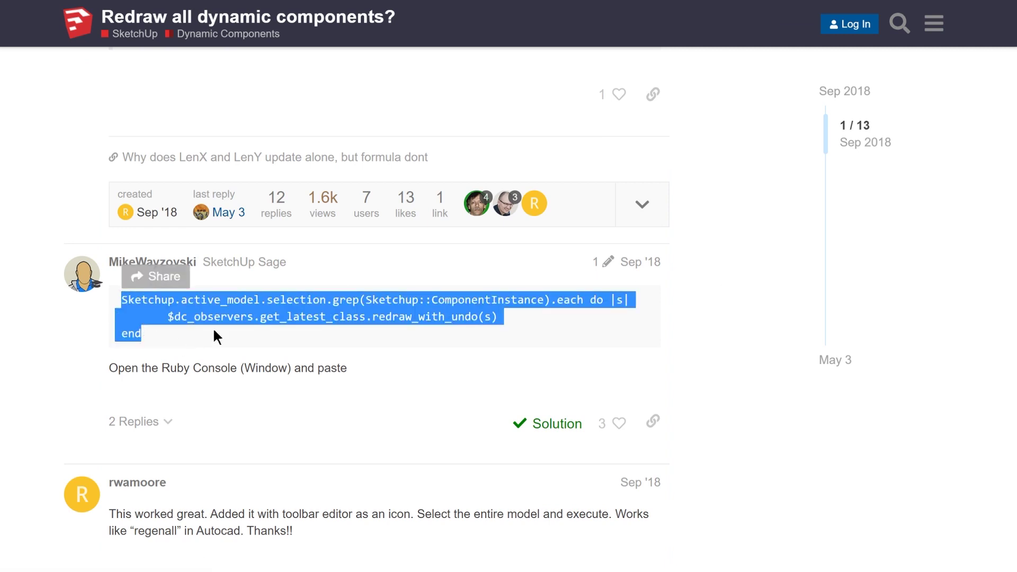
pyautogui.hotkey('alt', 'Tab')
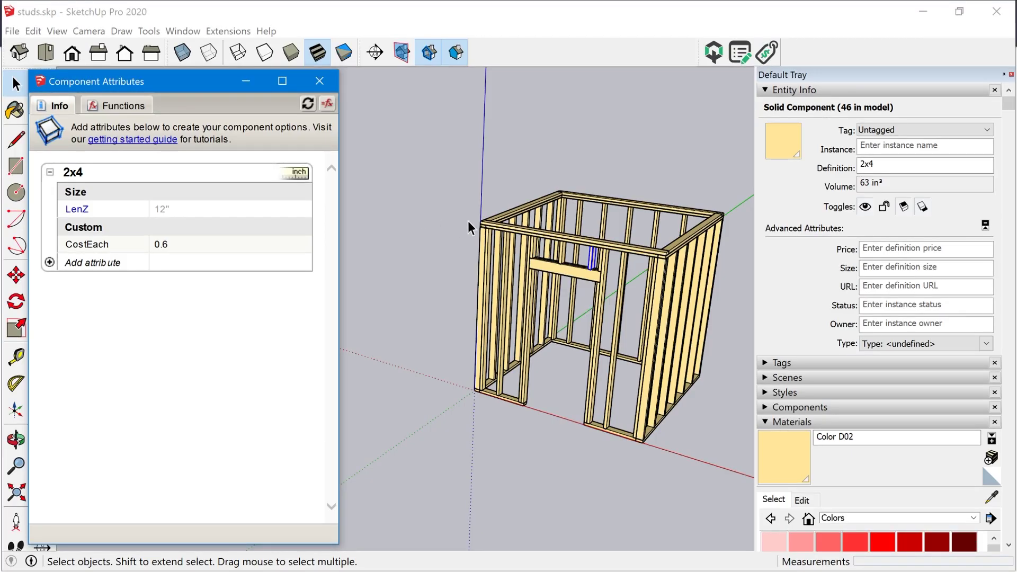
pyautogui.moveTo(438, 155); pyautogui.dragTo(746, 473)
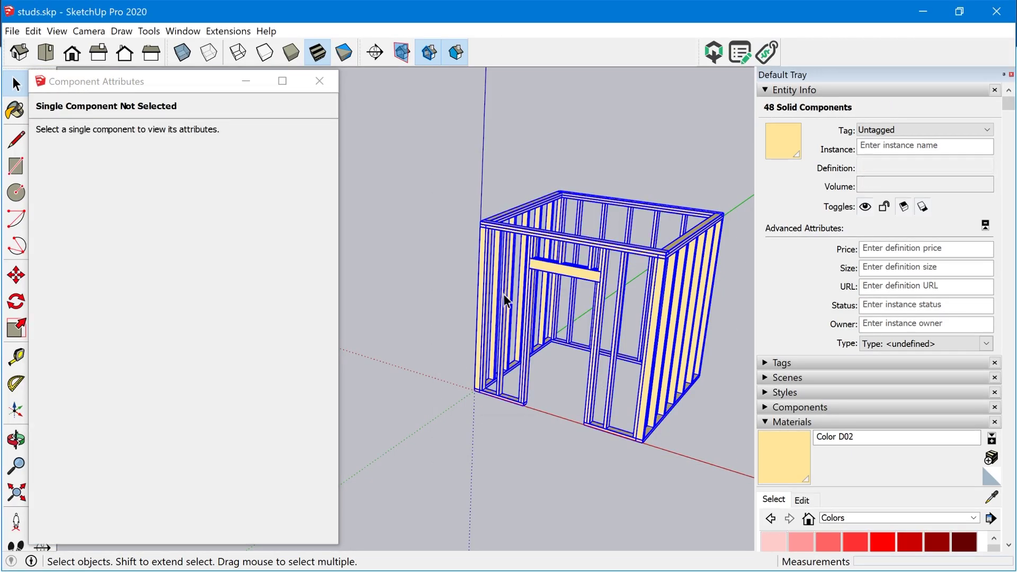
# Paste and run the redraw code in the Ruby Console, then close the console.
pyautogui.click(183, 32)
pyautogui.click(198, 199)
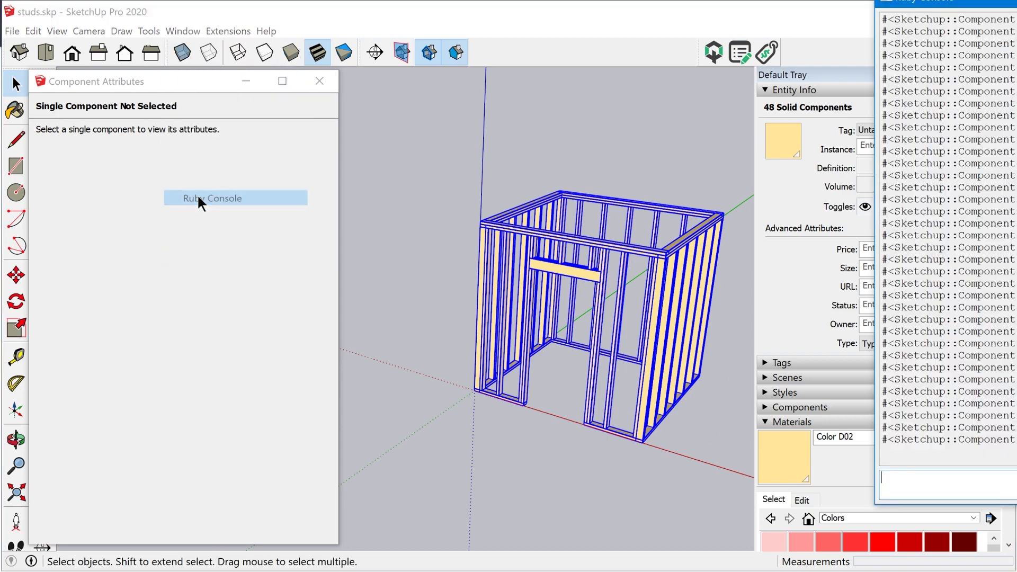
pyautogui.moveTo(1007, 3); pyautogui.dragTo(624, 16)
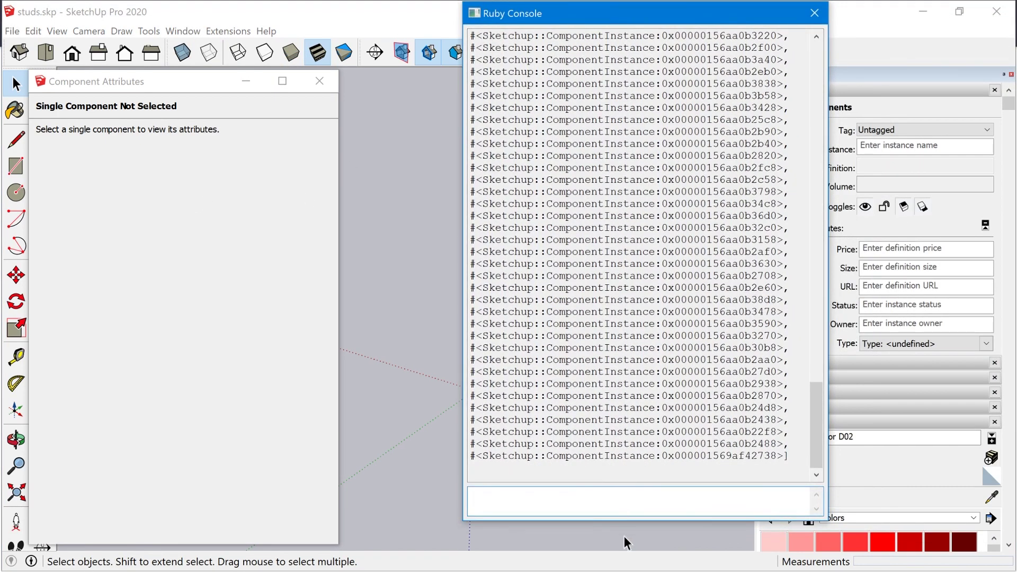
pyautogui.hotkey('ctrl', 'v')
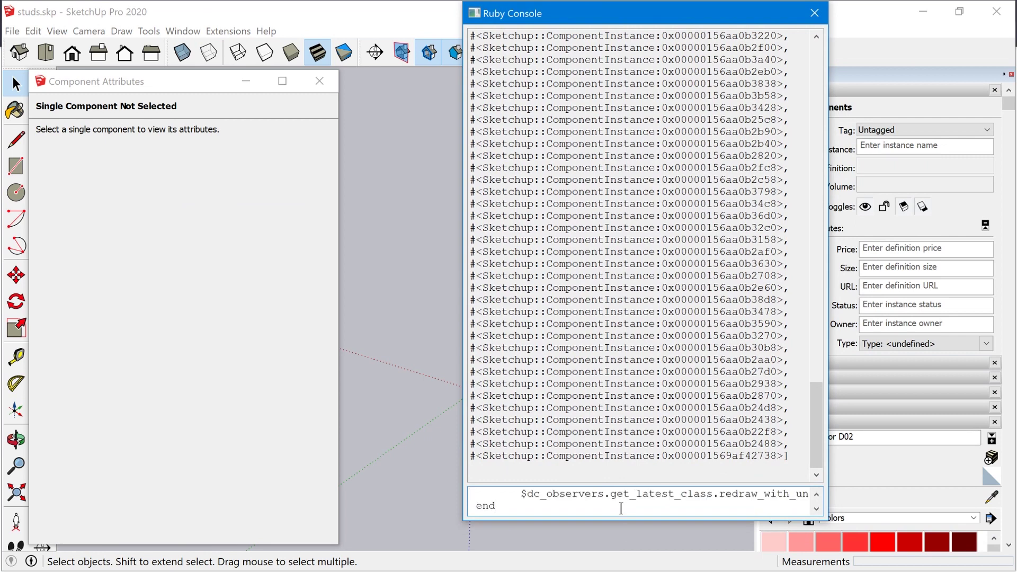
pyautogui.press('Return')
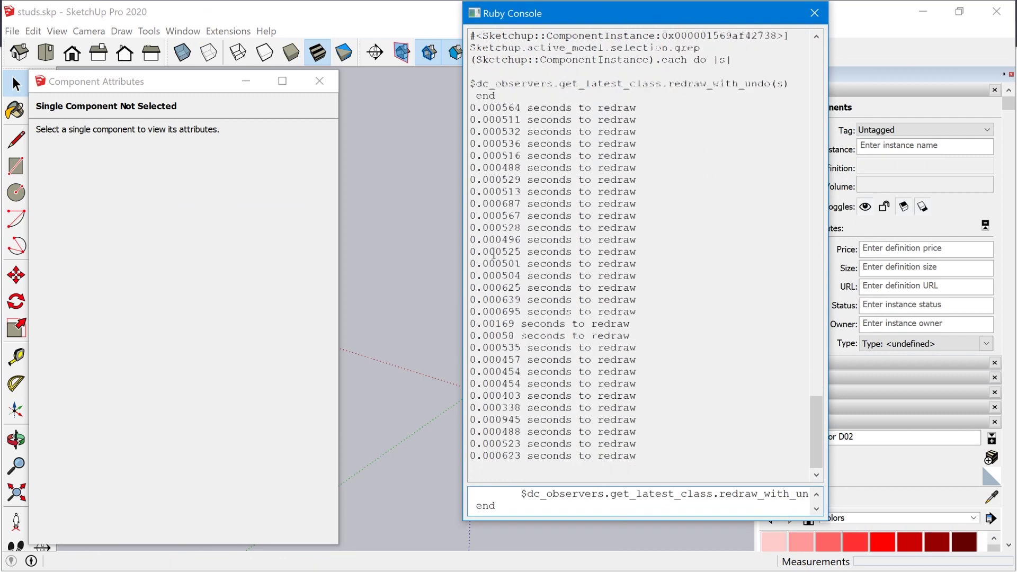
pyautogui.click(815, 13)
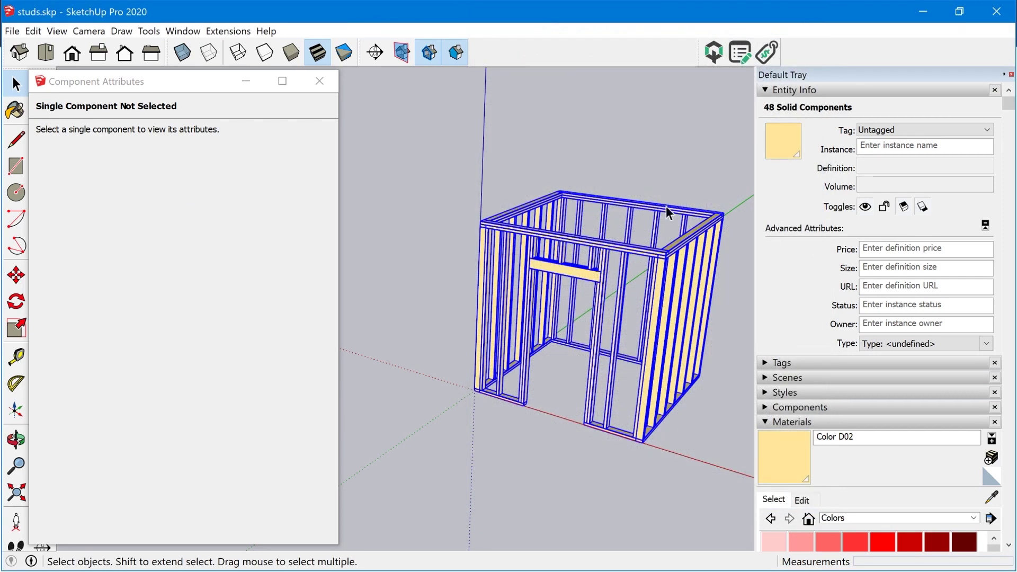
pyautogui.click(527, 313)
# Check CostEach on several redrawn studs, e.g. 4.8 at 96" and 0.6 at 12".
pyautogui.scroll(5, 529, 315)
pyautogui.moveTo(529, 315); pyautogui.dragTo(479, 444, button='middle')
pyautogui.click(459, 450)
pyautogui.click(496, 429)
pyautogui.click(484, 418)
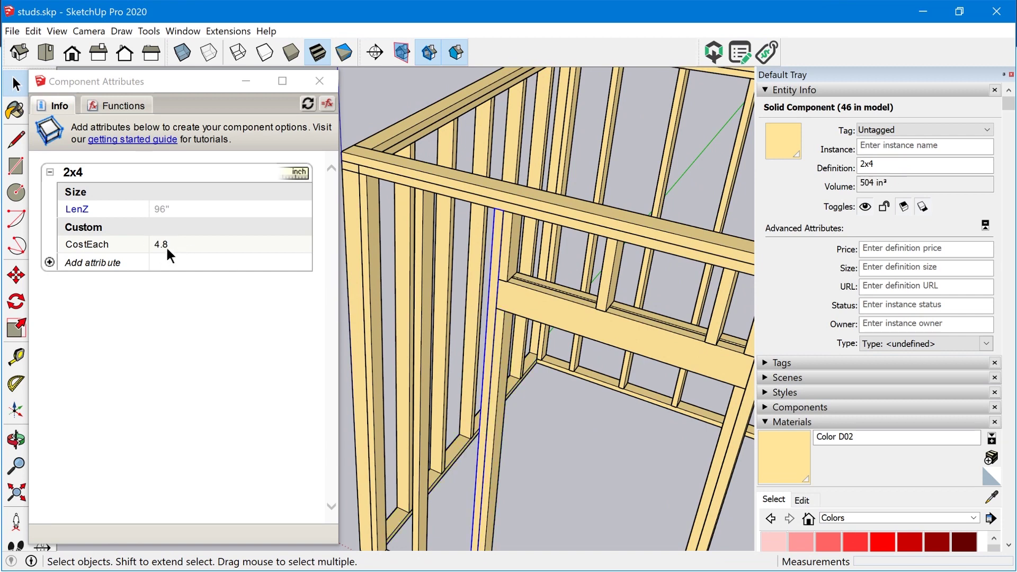
pyautogui.click(510, 254)
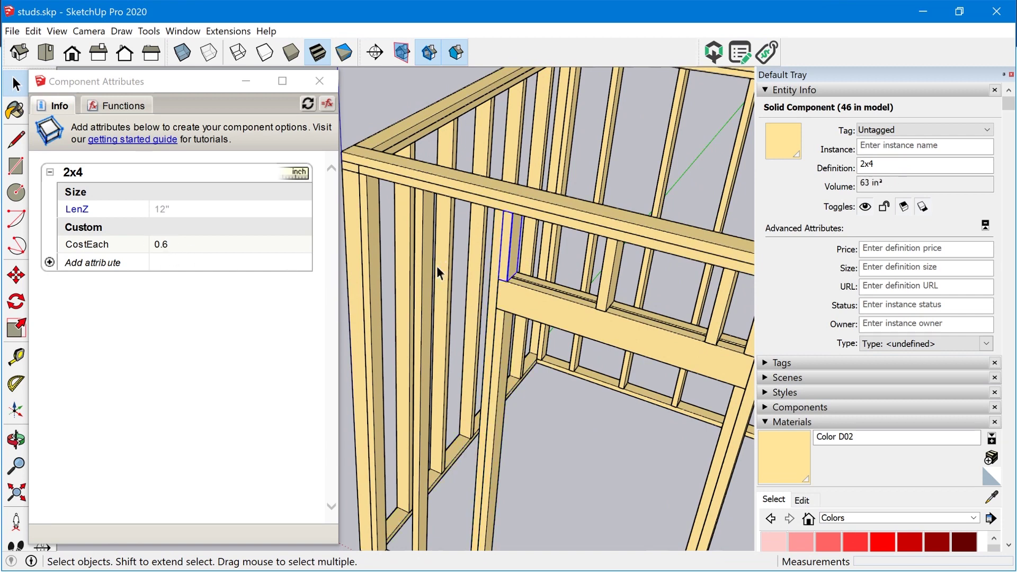
pyautogui.scroll(-6, 419, 279)
pyautogui.moveTo(440, 351); pyautogui.dragTo(428, 287, button='middle')
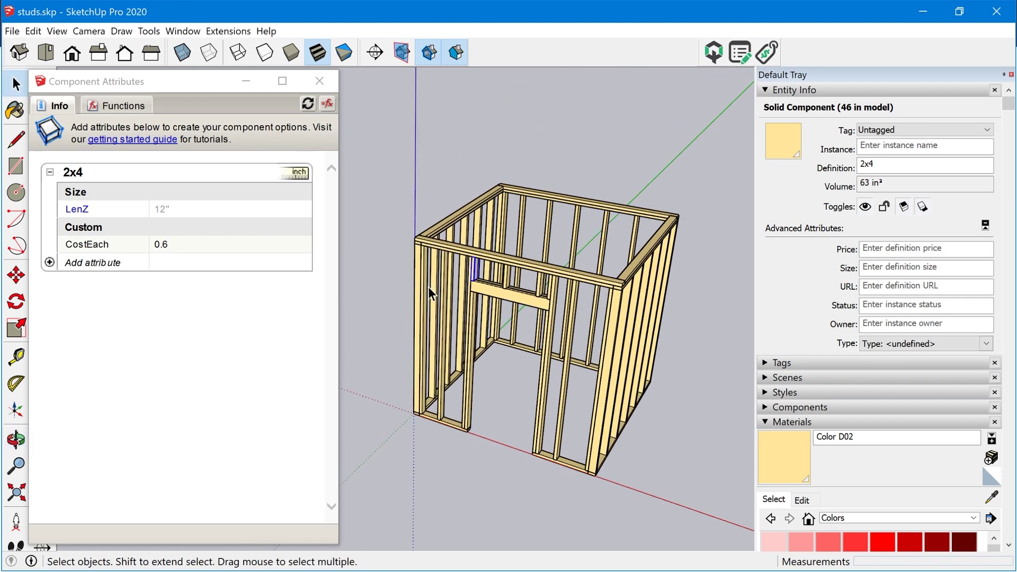
pyautogui.click(160, 243)
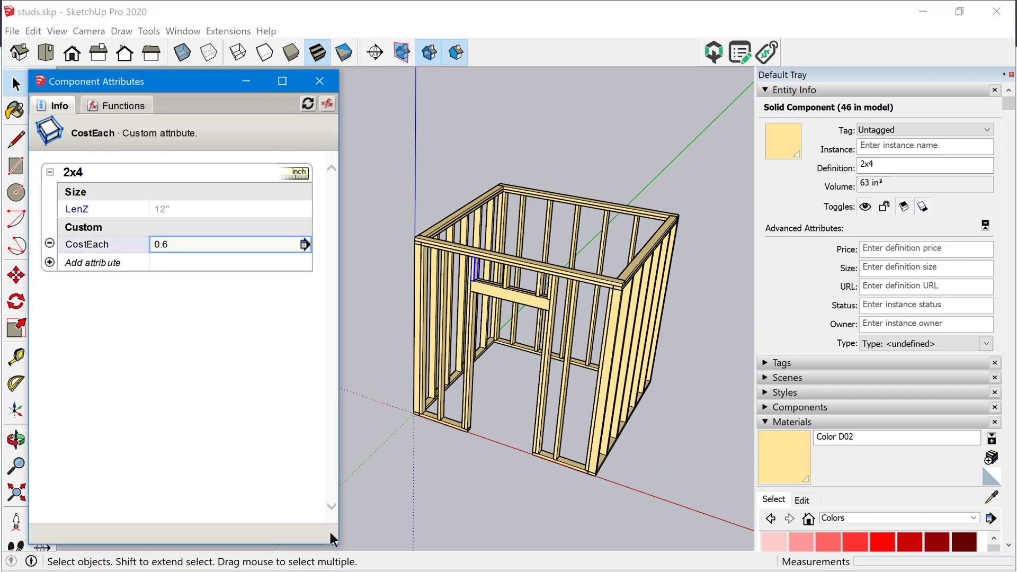
# Shrink and reposition the Component Attributes window, then select the whole stud frame.
pyautogui.moveTo(308, 544); pyautogui.dragTo(305, 309)
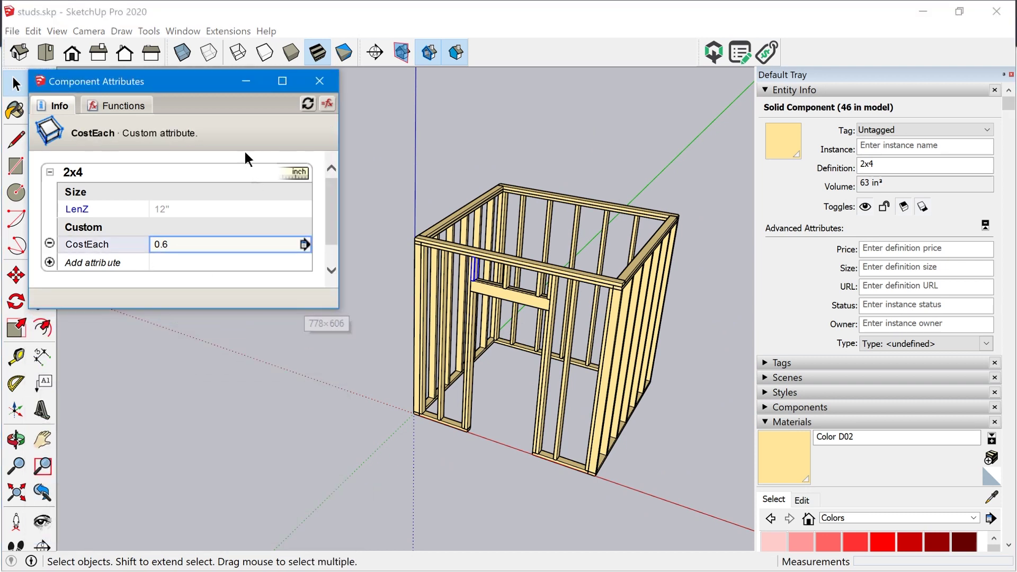
pyautogui.moveTo(187, 89); pyautogui.dragTo(213, 126)
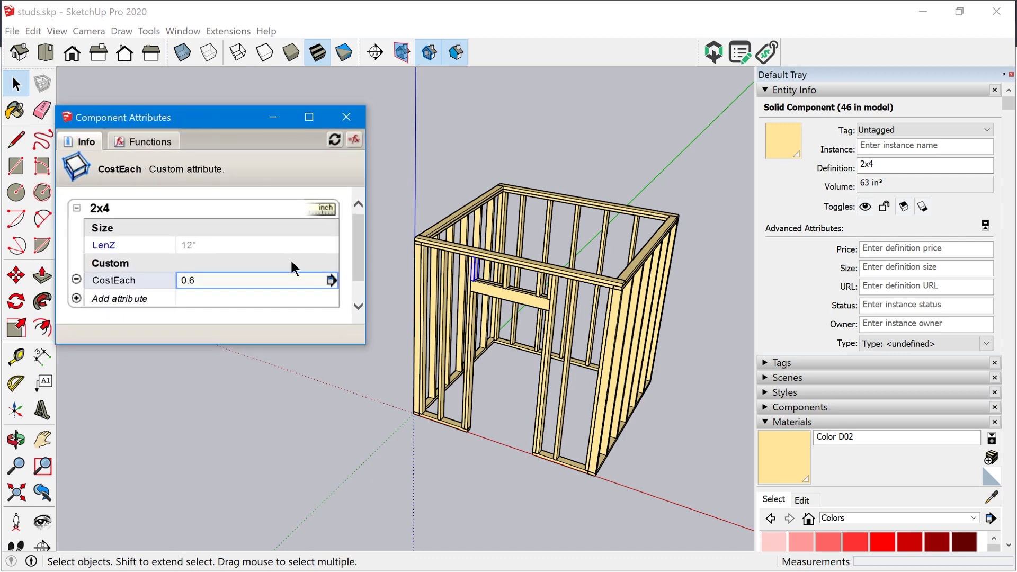
pyautogui.moveTo(391, 142); pyautogui.dragTo(714, 521)
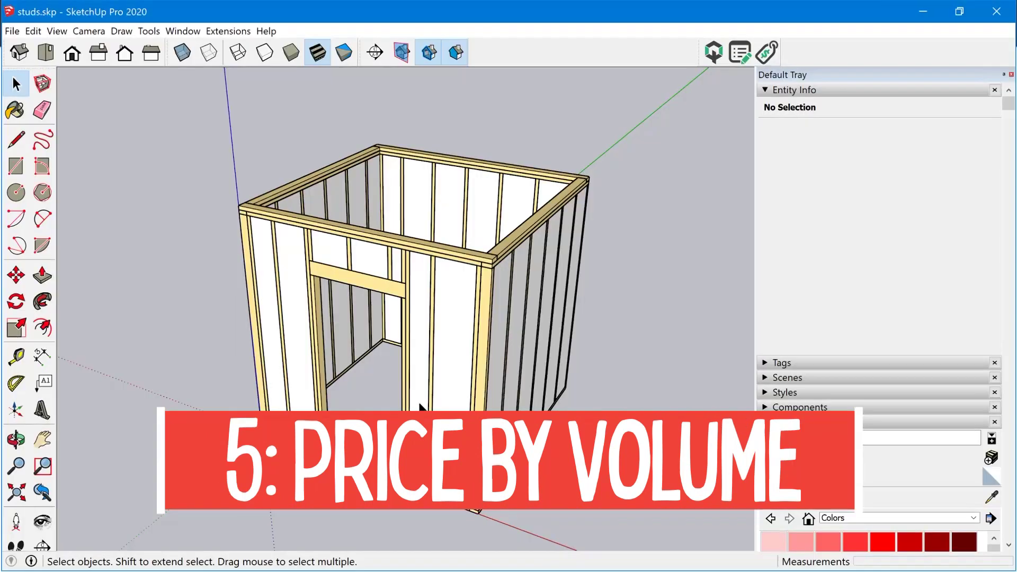
# Select insulation panels between the studs to confirm each is 2.82 ft³ in Entity Info.
pyautogui.click(456, 351)
pyautogui.moveTo(551, 312); pyautogui.dragTo(496, 352, button='middle')
pyautogui.scroll(3, 456, 331)
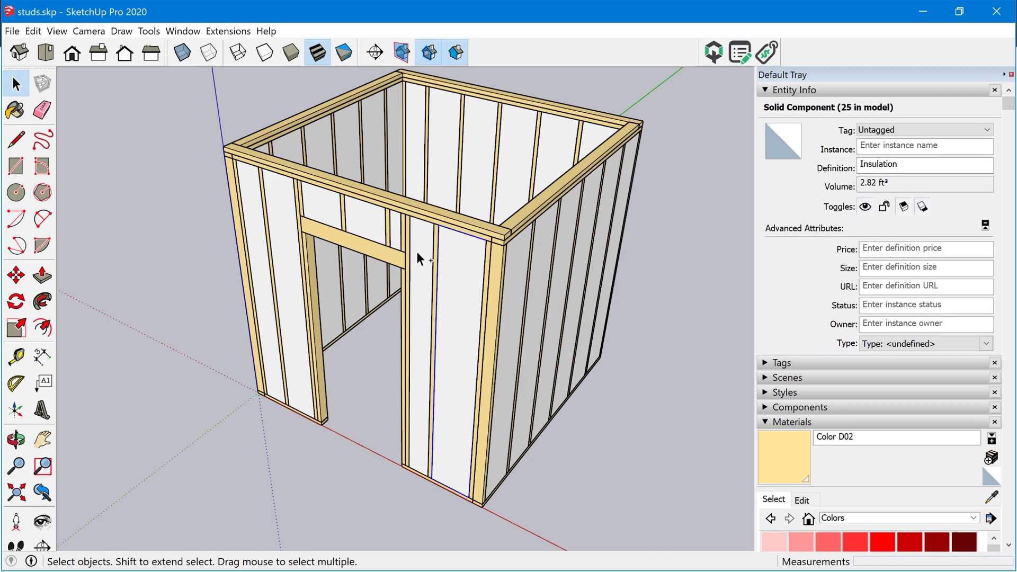
pyautogui.keyDown('ctrl'); pyautogui.click(366, 227); pyautogui.keyUp('ctrl')
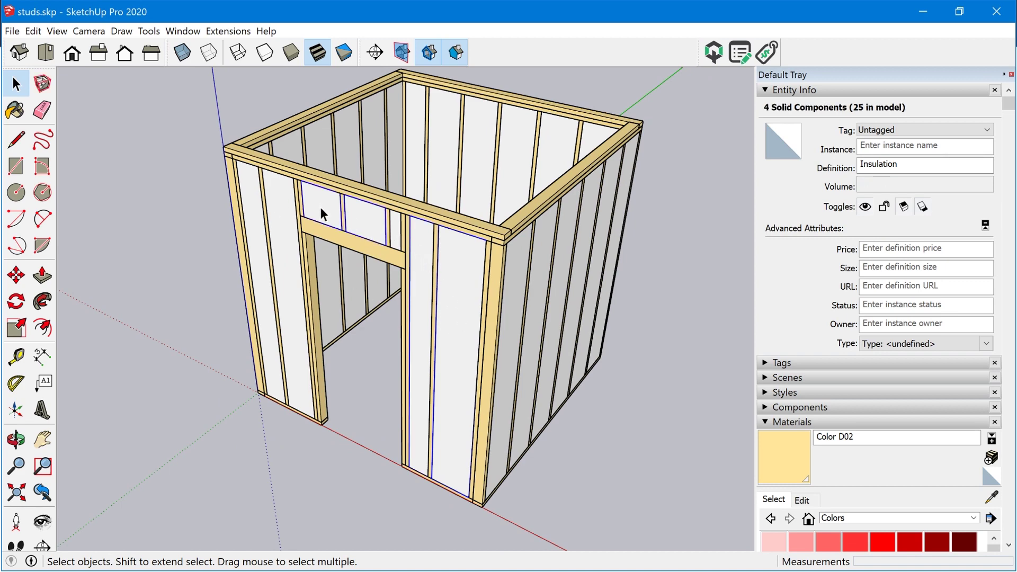
pyautogui.scroll(-2, 600, 387)
pyautogui.click(600, 387)
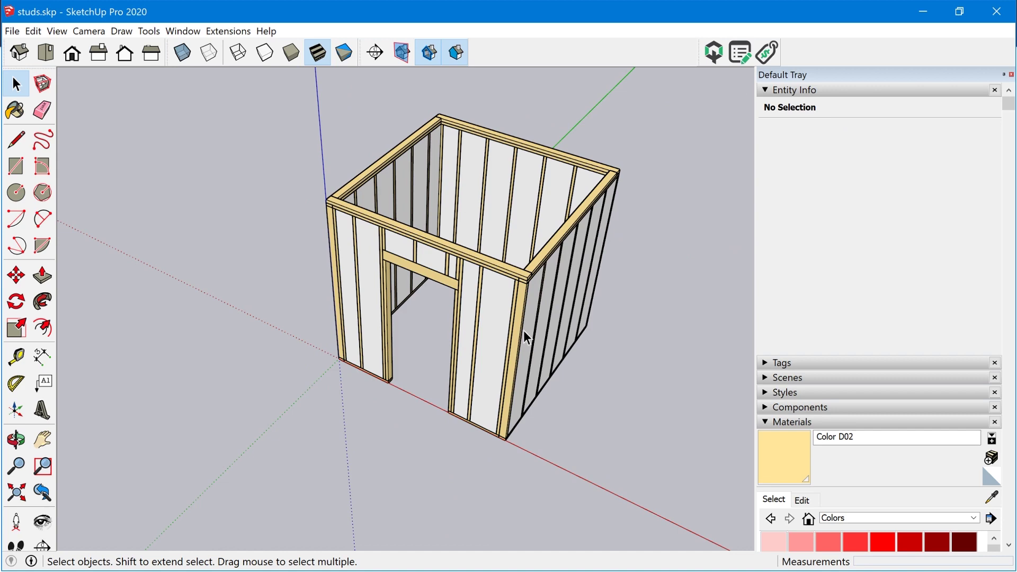
# Orbit the frame to a new angle and bring up the File menu.
pyautogui.moveTo(504, 326); pyautogui.dragTo(534, 340, button='middle')
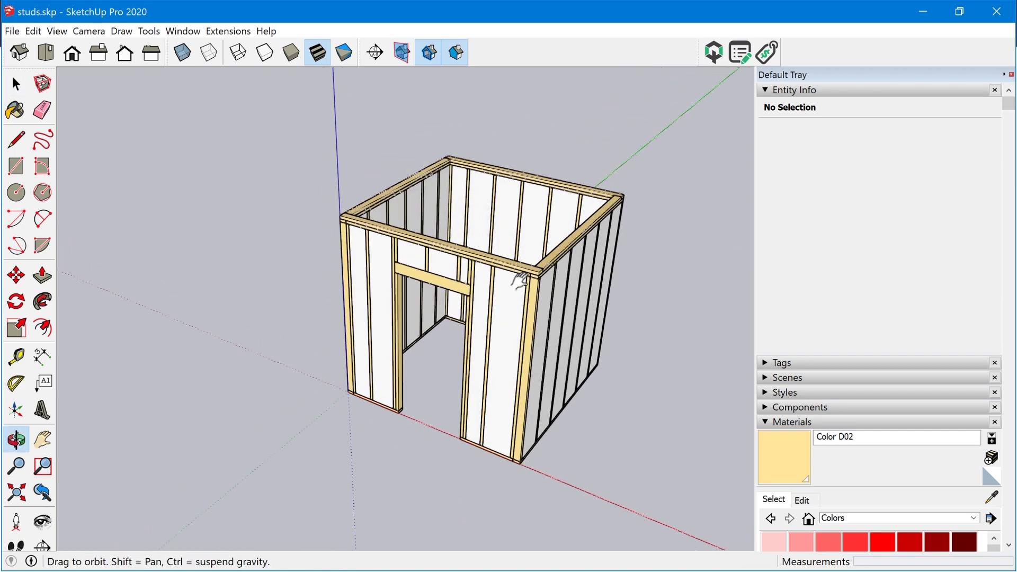
pyautogui.scroll(2, 534, 340)
pyautogui.scroll(-1, 535, 342)
pyautogui.click(11, 31)
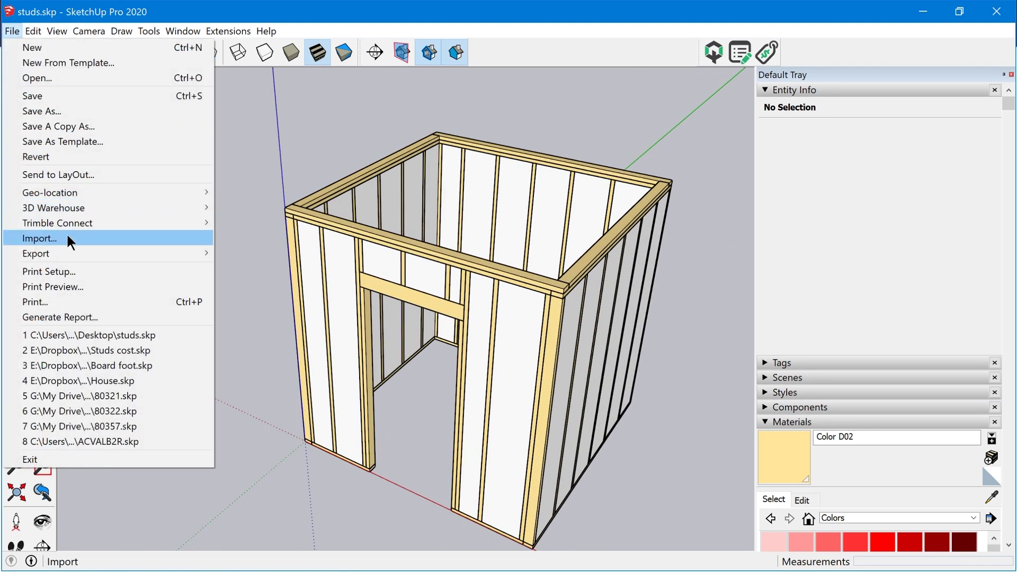
# Start a new Generate Report template grouped by Entity Name.
pyautogui.click(90, 318)
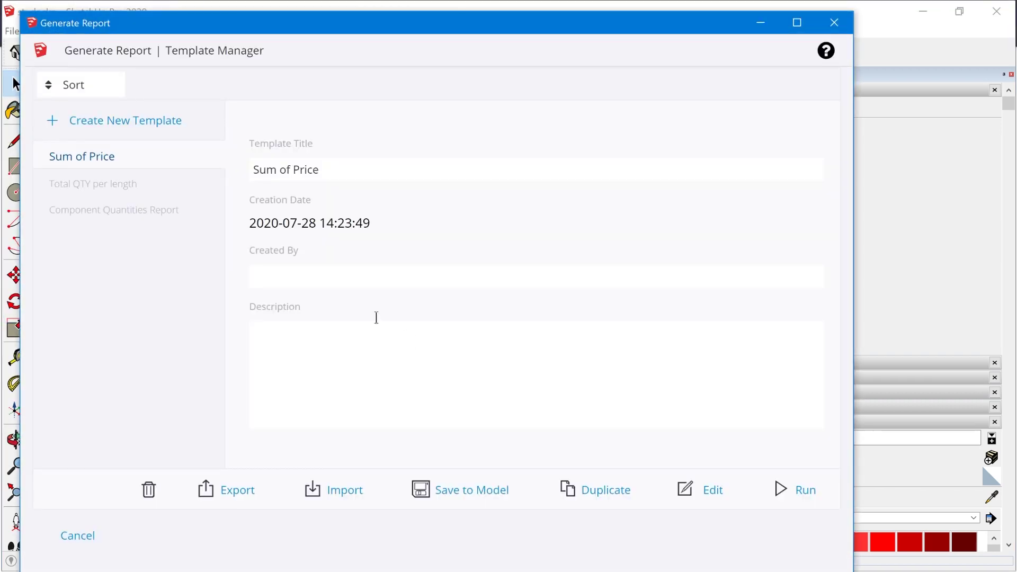
pyautogui.click(139, 131)
pyautogui.click(284, 227)
pyautogui.moveTo(285, 228); pyautogui.dragTo(509, 185)
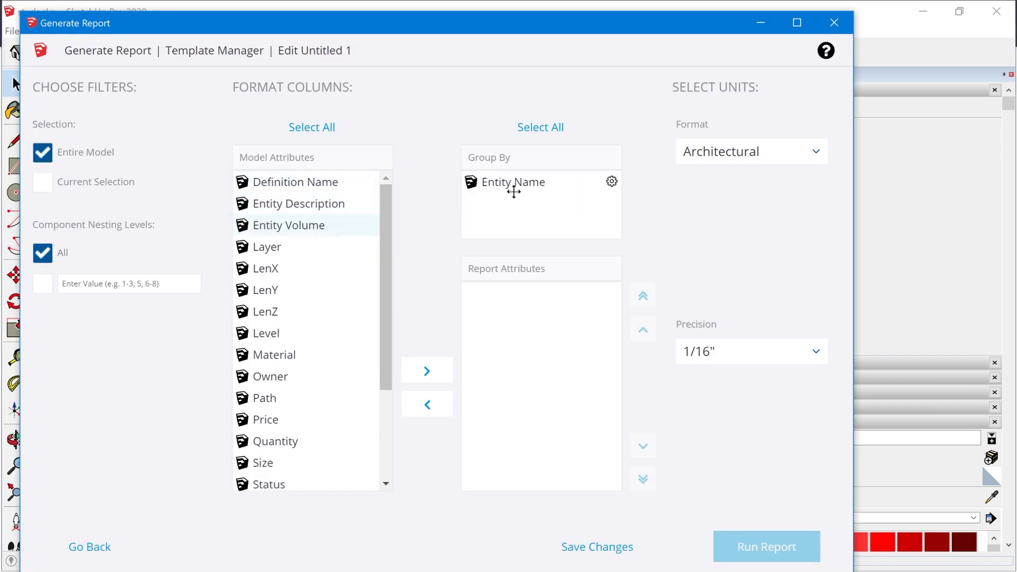
# Add Entity Volume as a total-sum column and run the report.
pyautogui.click(289, 225)
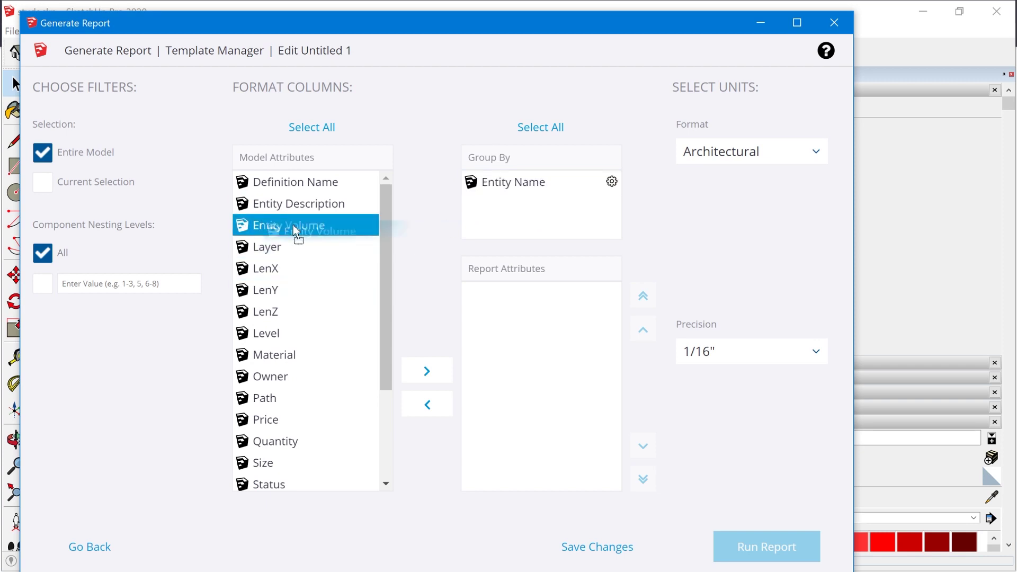
pyautogui.moveTo(289, 225); pyautogui.dragTo(539, 318)
pyautogui.click(504, 294)
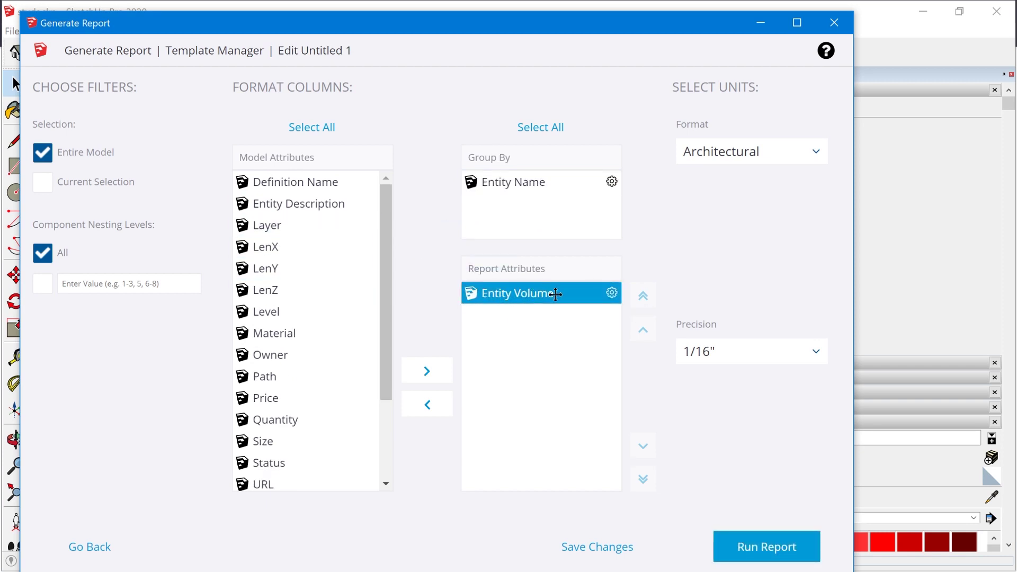
pyautogui.click(613, 293)
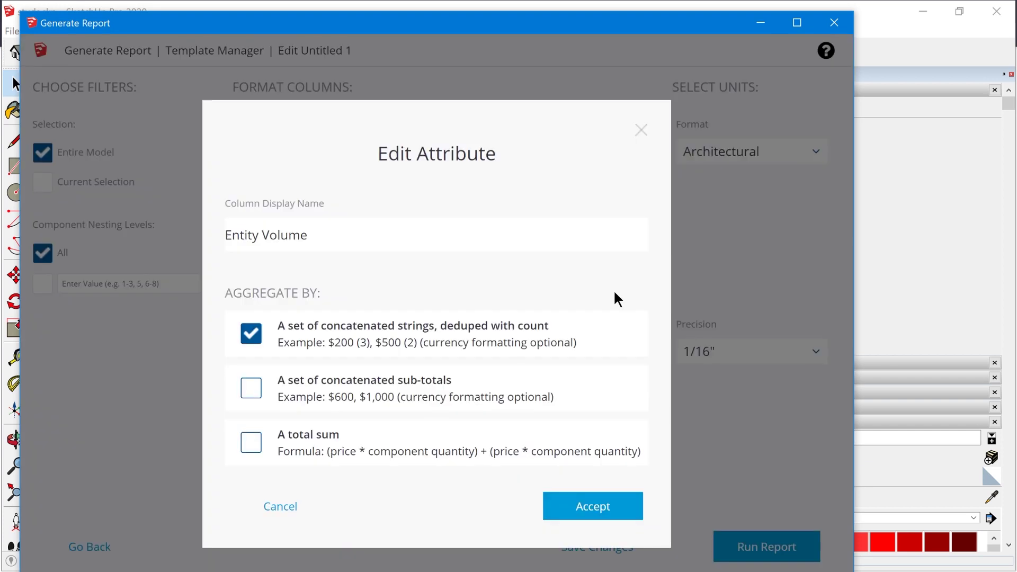
pyautogui.click(250, 444)
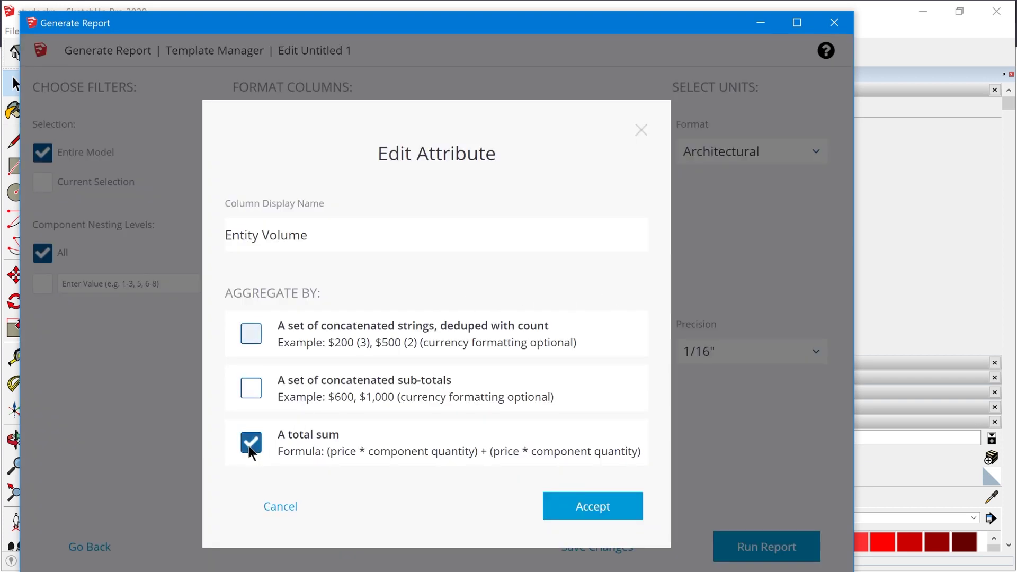
pyautogui.click(607, 516)
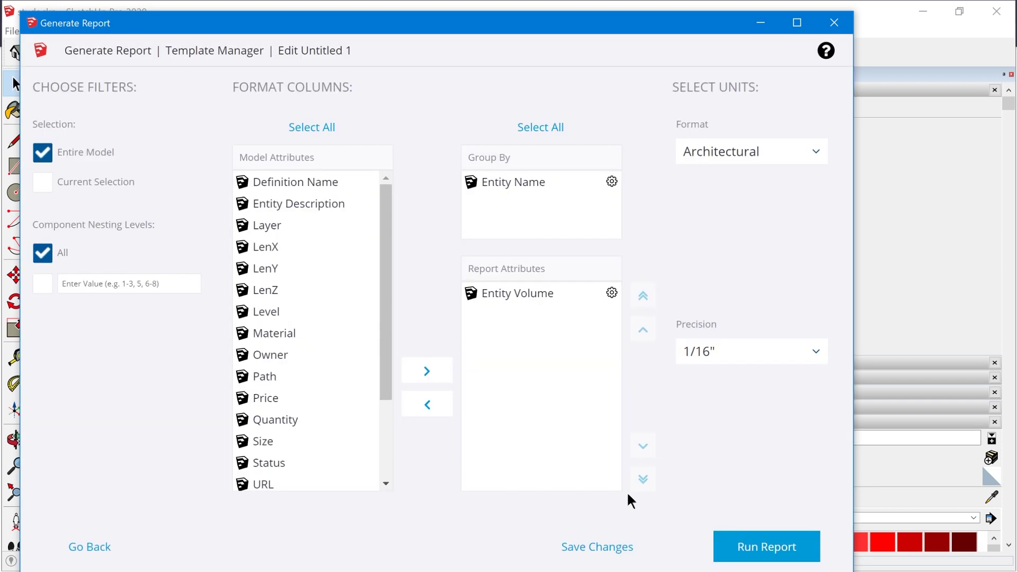
pyautogui.click(792, 549)
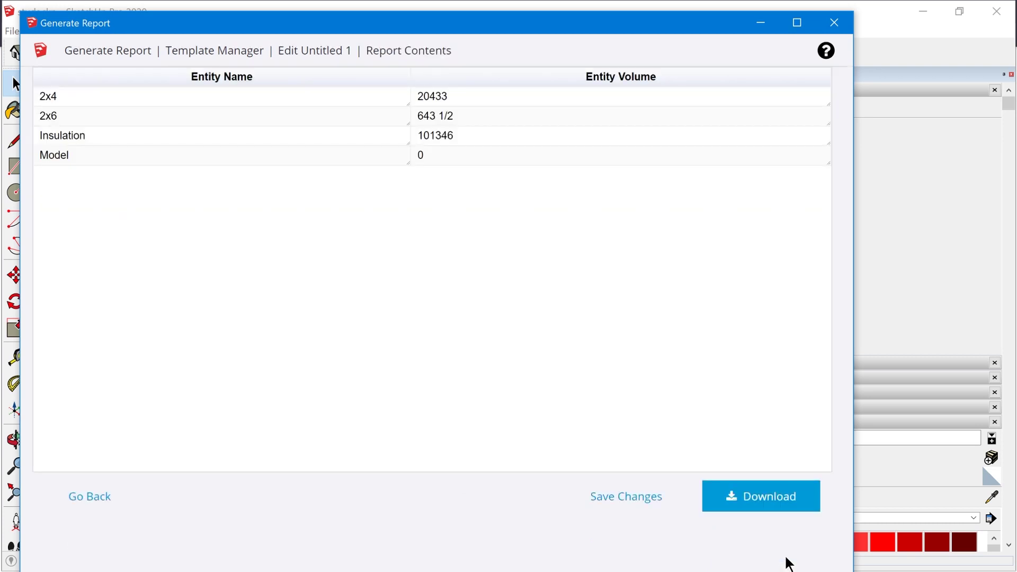